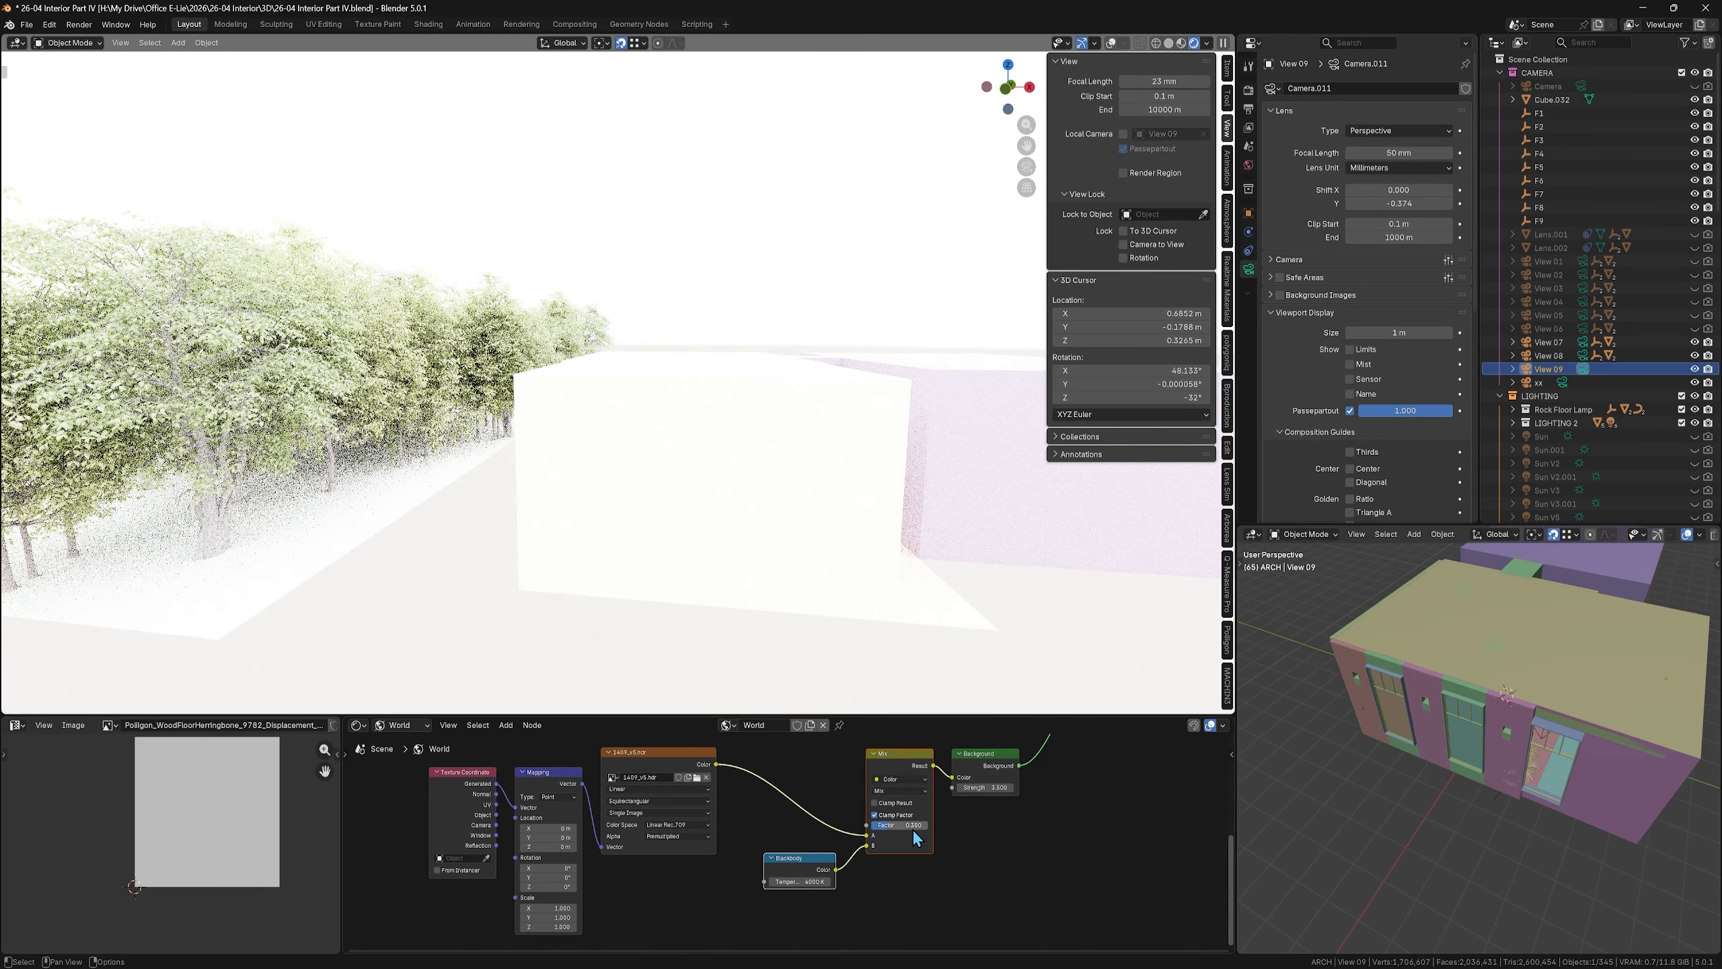
# Step: Set the world Background strength to 0.5 and look over the building's exterior in the rendered view
pyautogui.click(1002, 788)
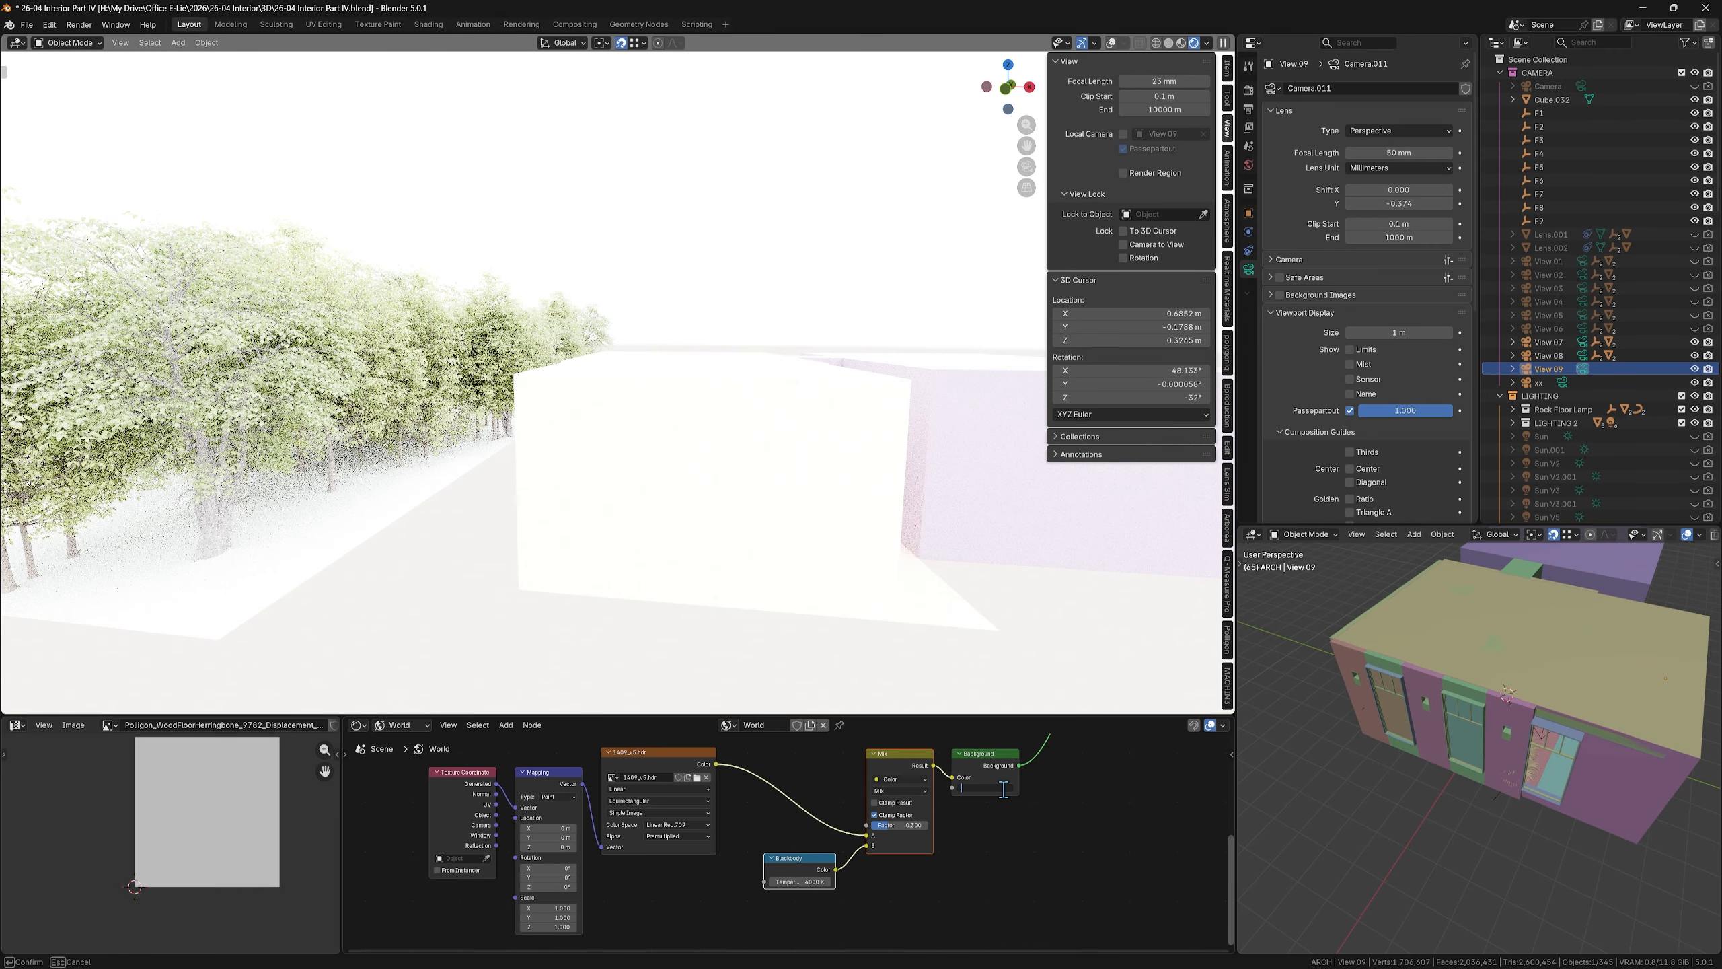
pyautogui.write('0.5')
pyautogui.press('Return')
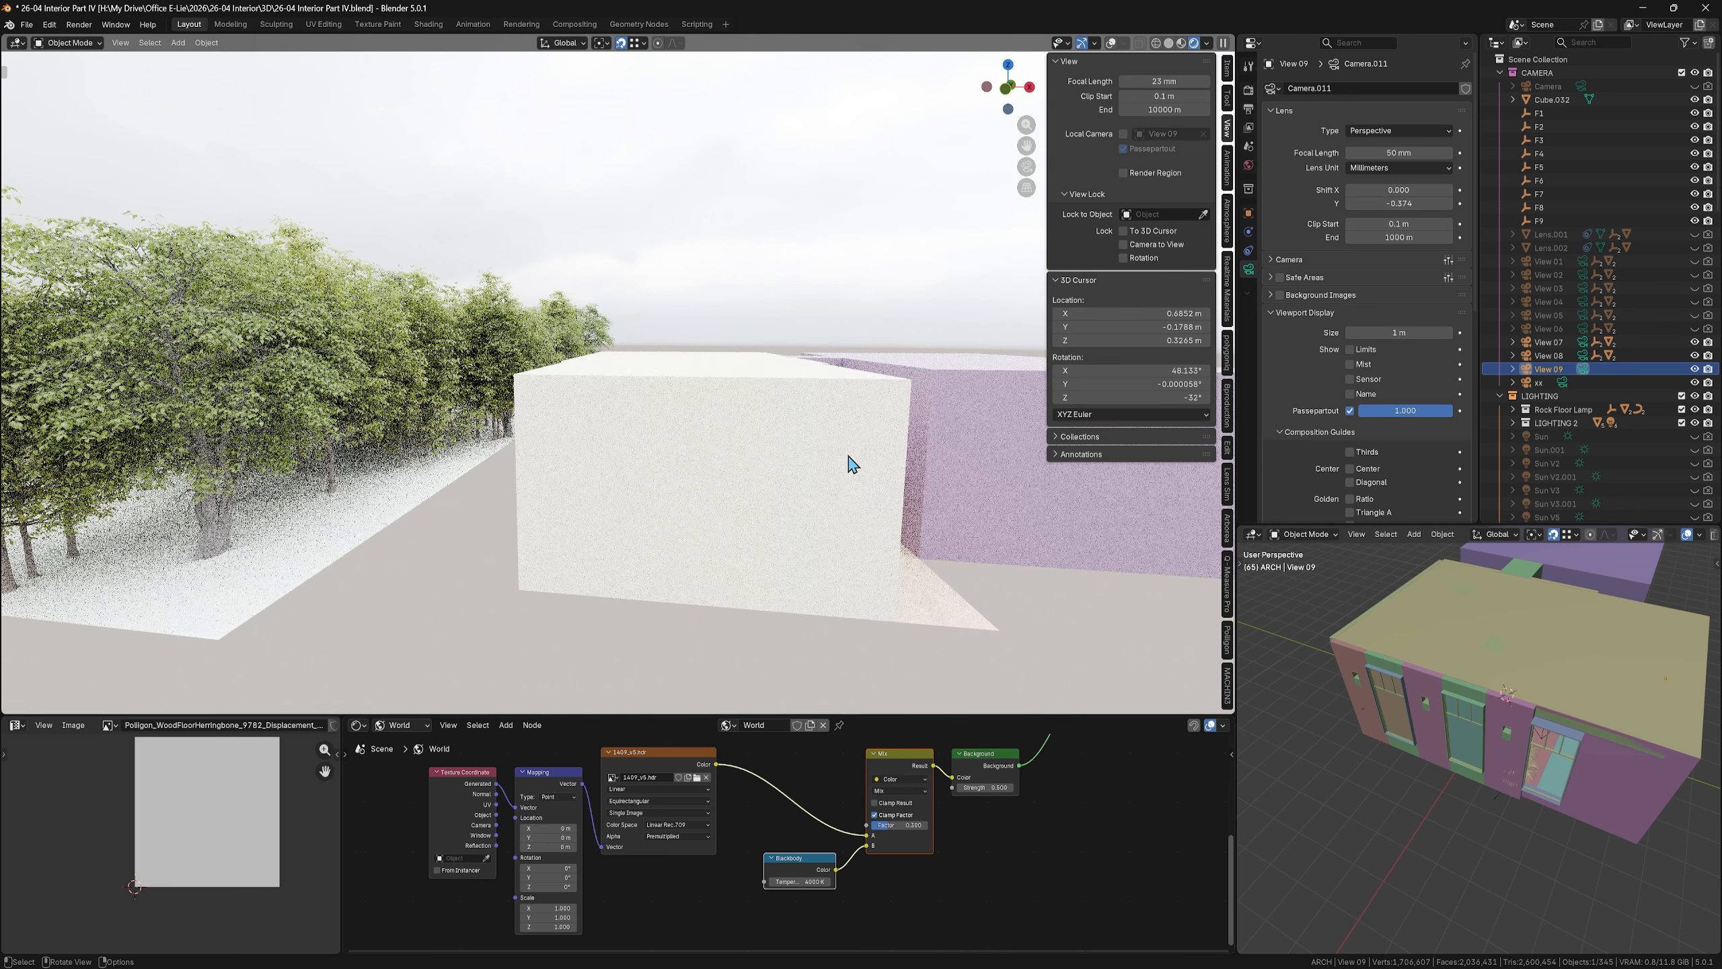
pyautogui.moveTo(850, 465); pyautogui.dragTo(676, 485, button='middle')
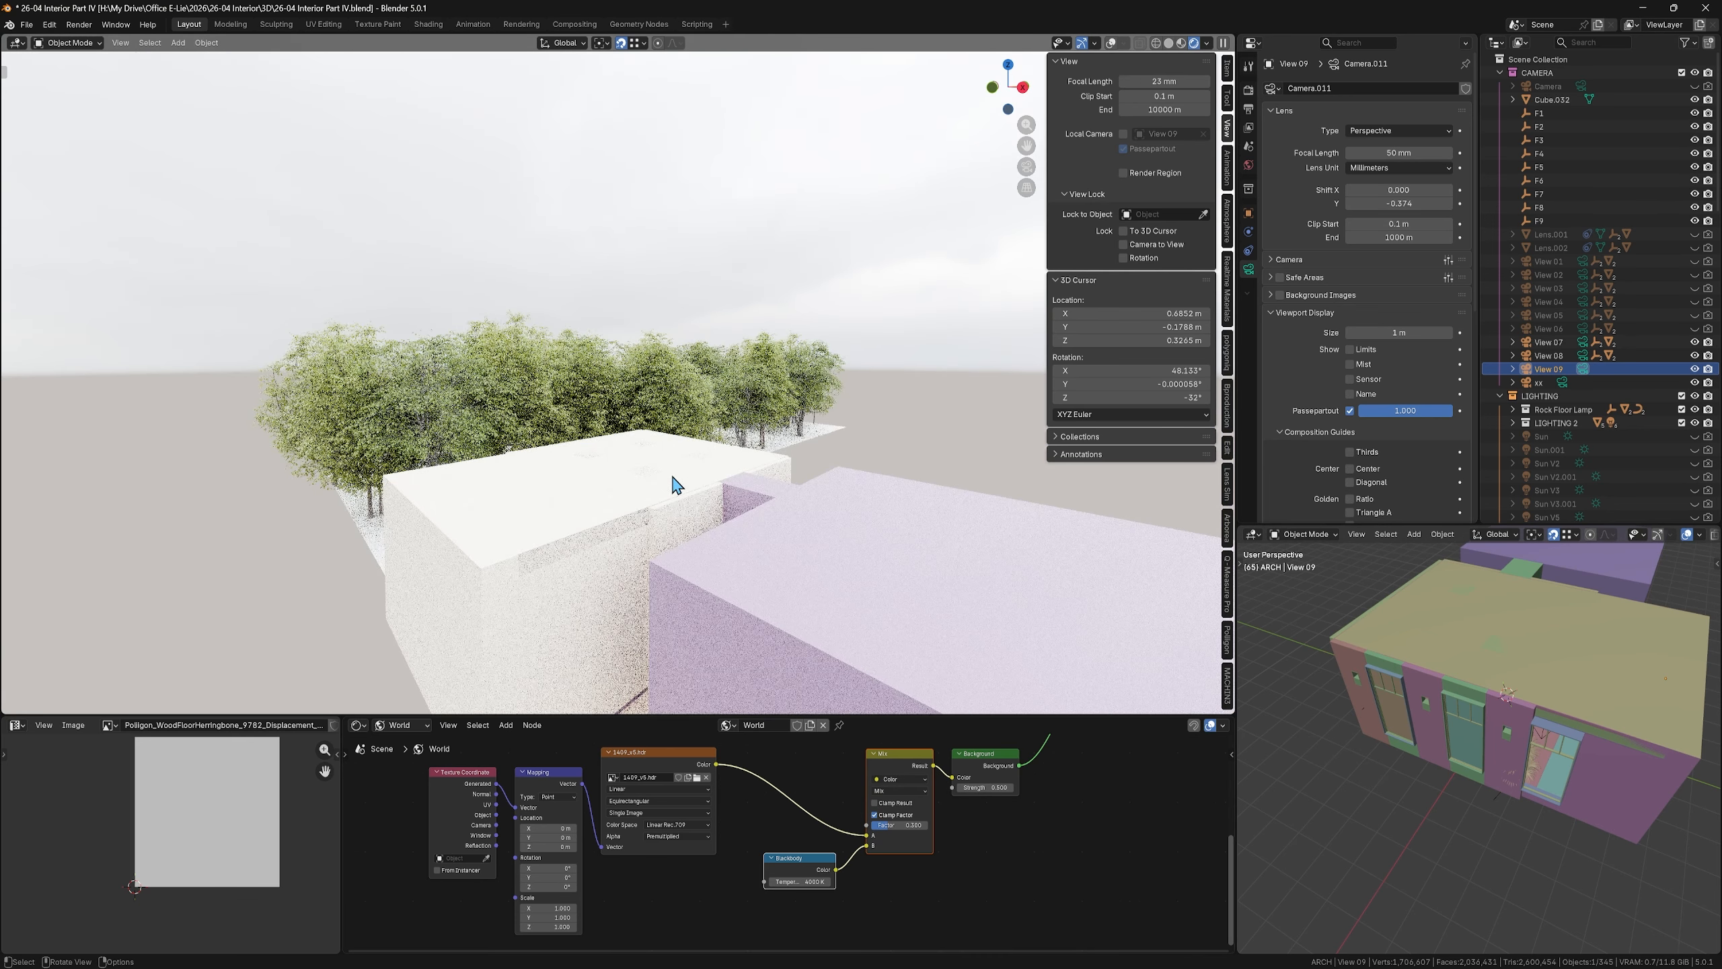
# Step: Return to the interior camera view and raise the world Background strength to brighten the room
pyautogui.press('KP_0')
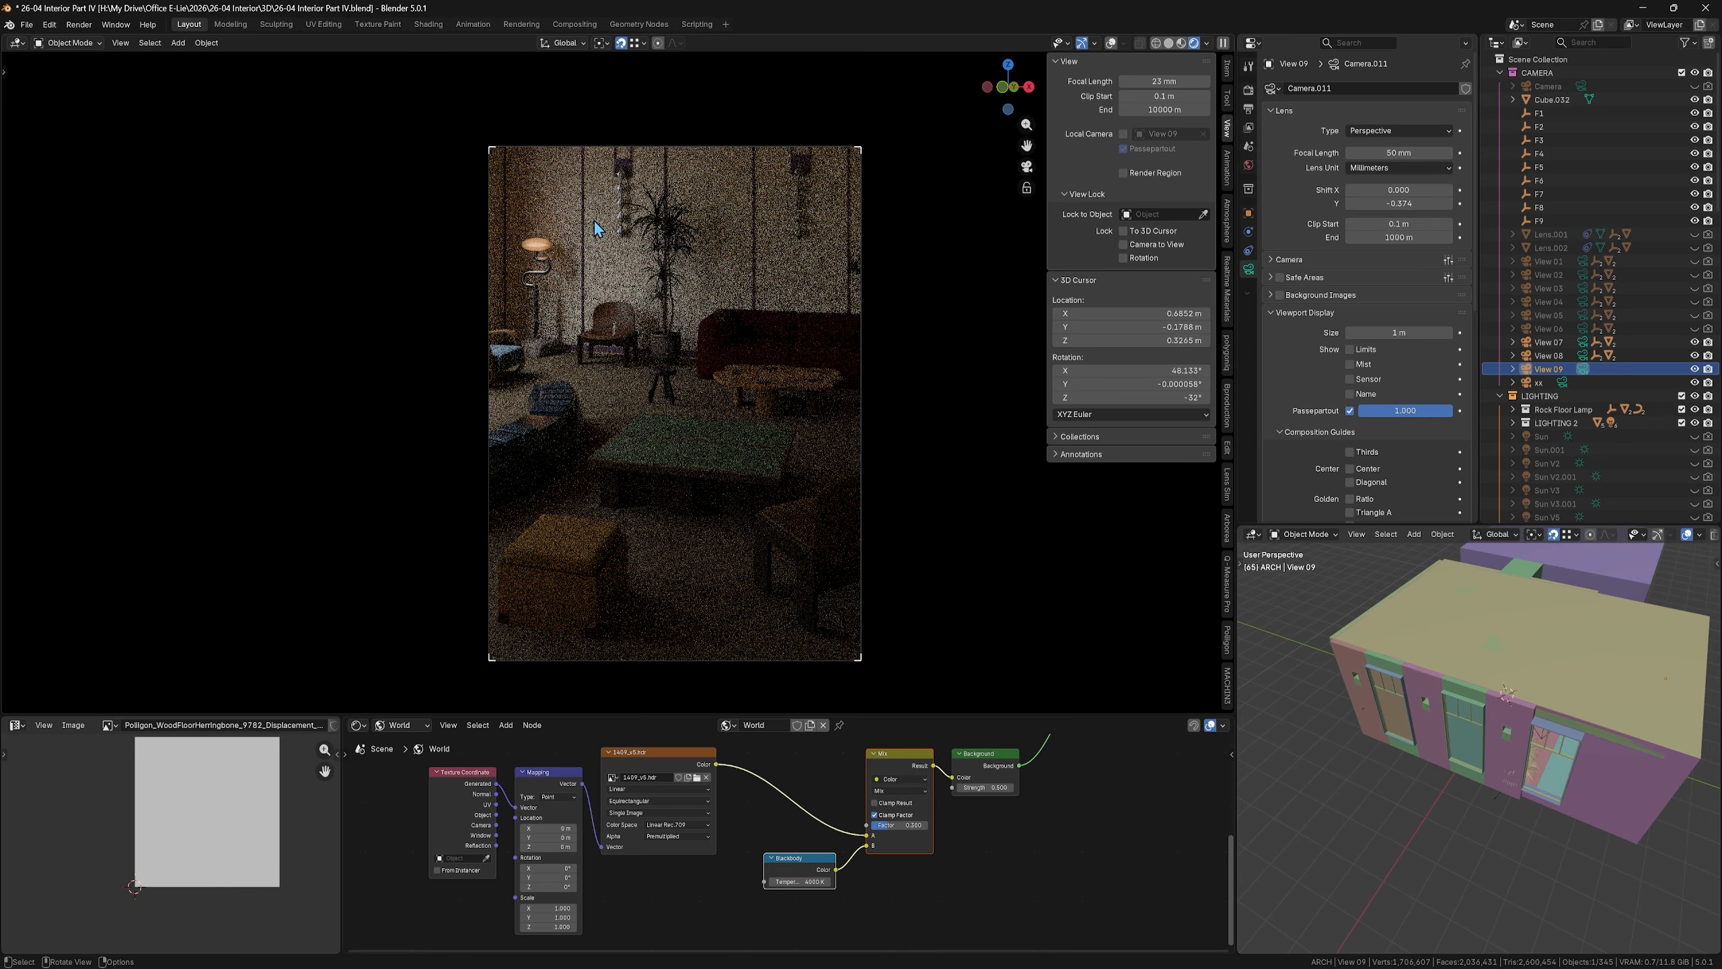
pyautogui.click(994, 787)
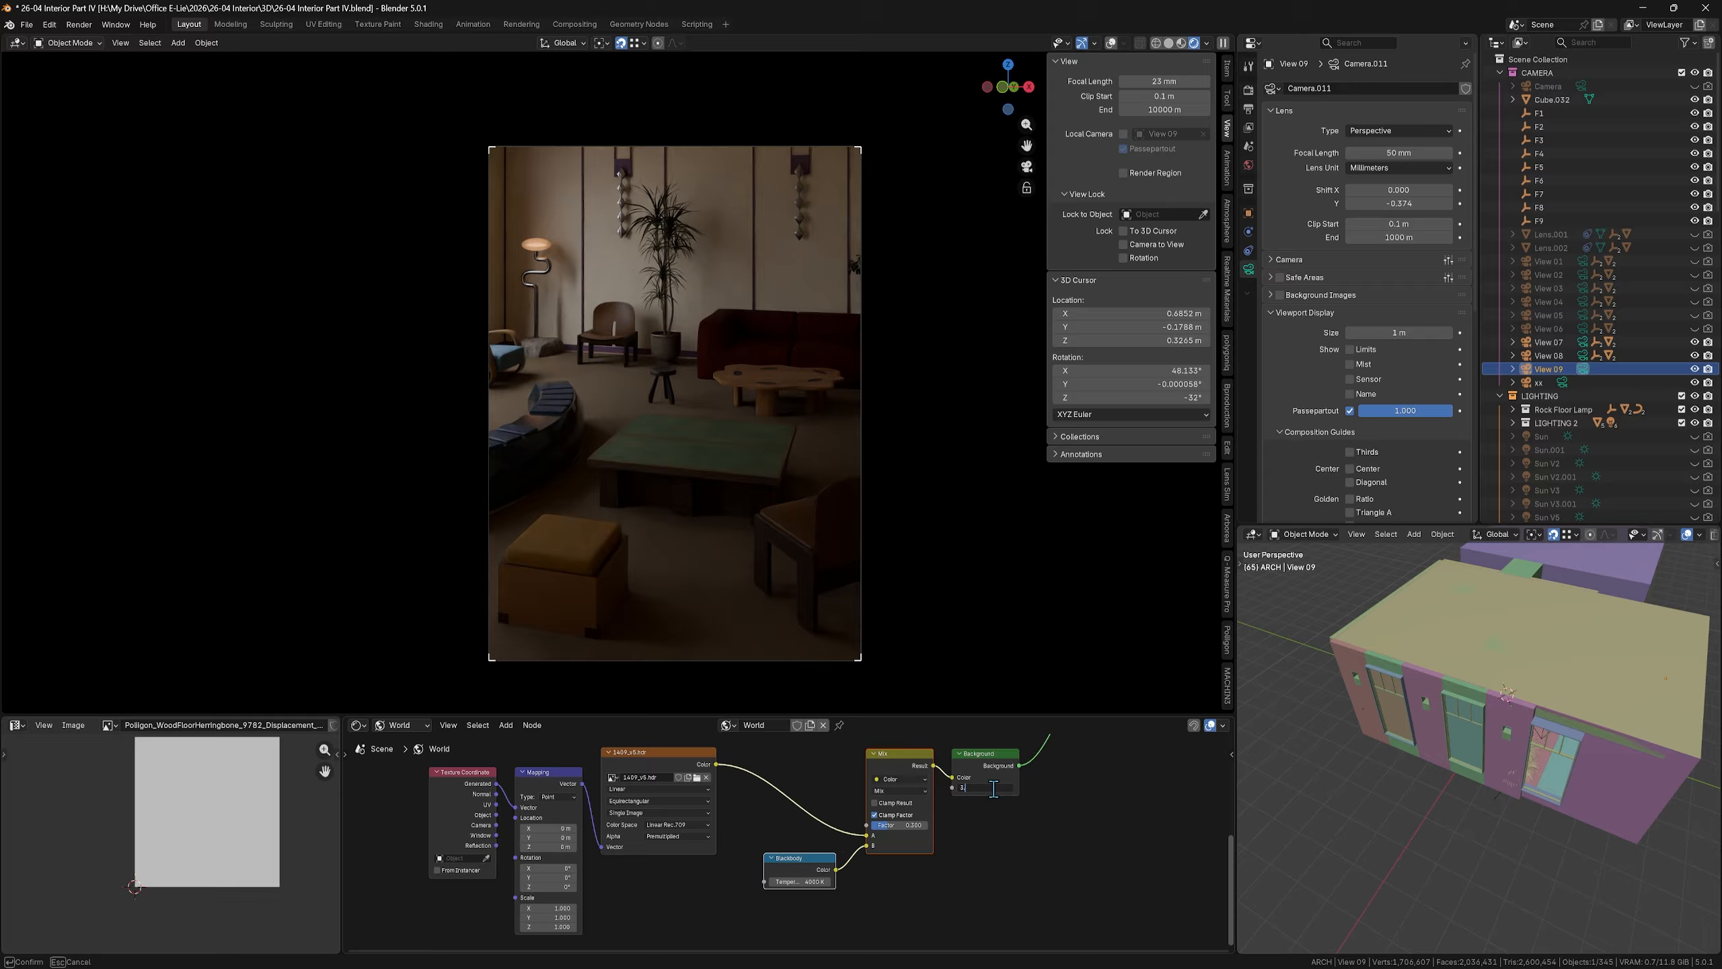
pyautogui.press('Return')
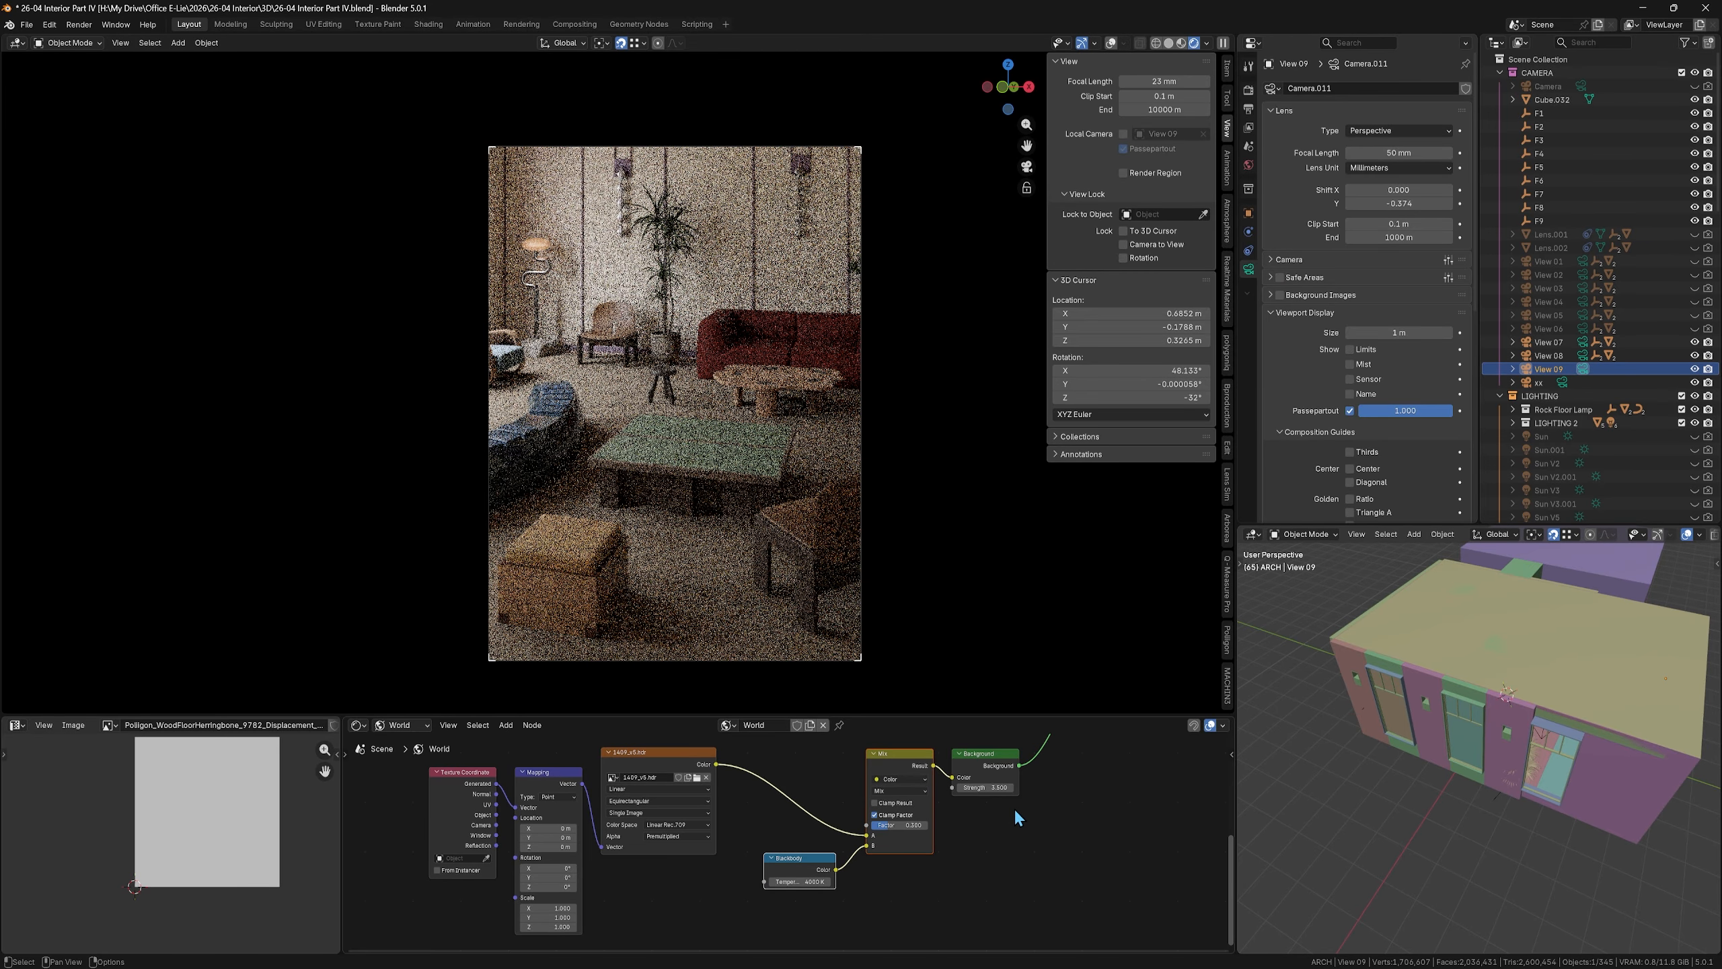
pyautogui.click(900, 881)
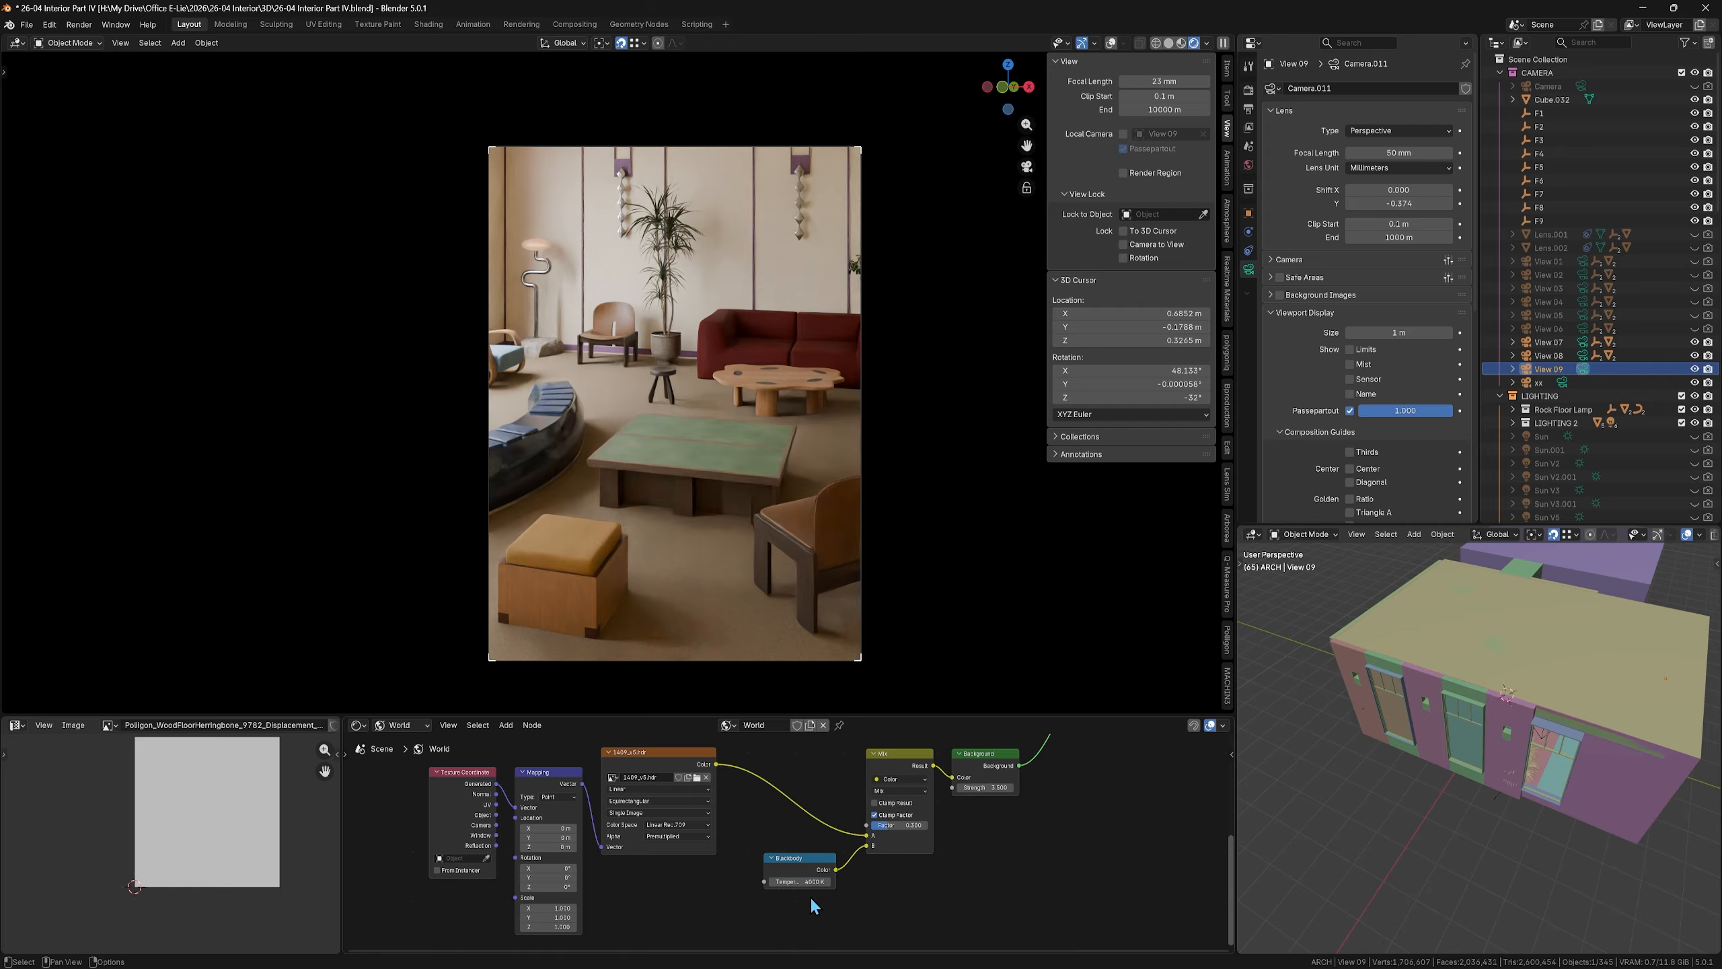
# Step: Set the factor of the world's Mix node to 1 to preview the full Blackbody tint
pyautogui.click(912, 826)
pyautogui.write('1')
pyautogui.press('Return')
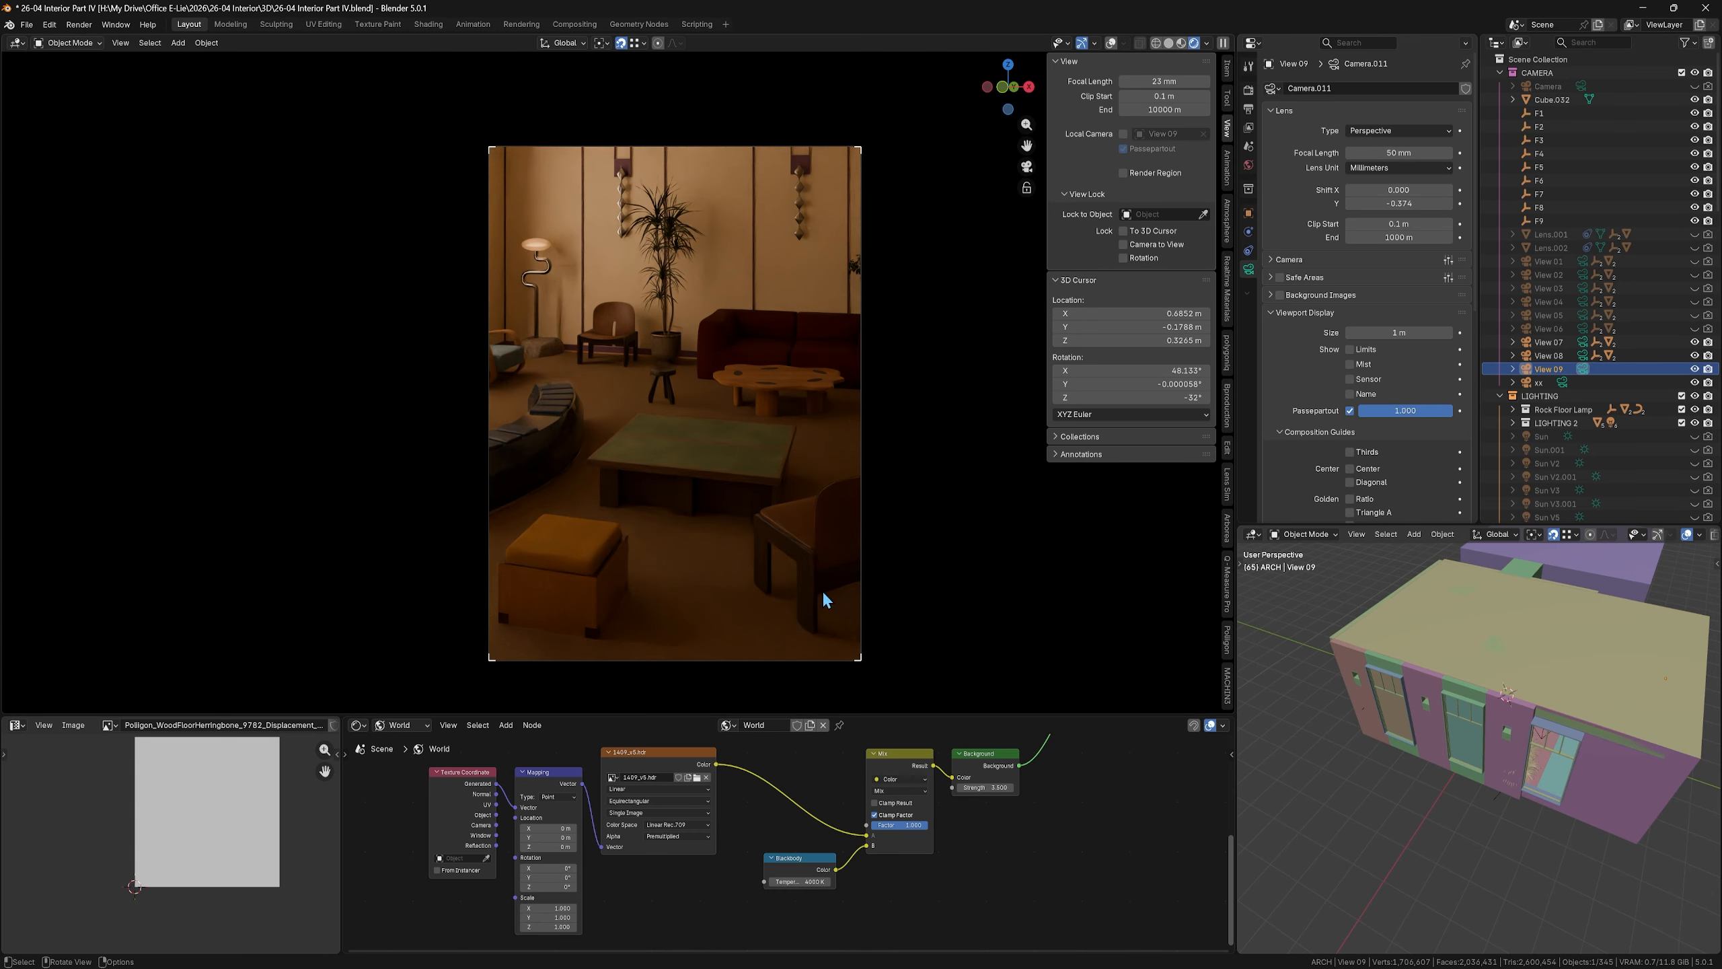
# Step: Set the factor of the world's Mix node to 0.3 to blend the HDRI with the Blackbody colour
pyautogui.click(912, 826)
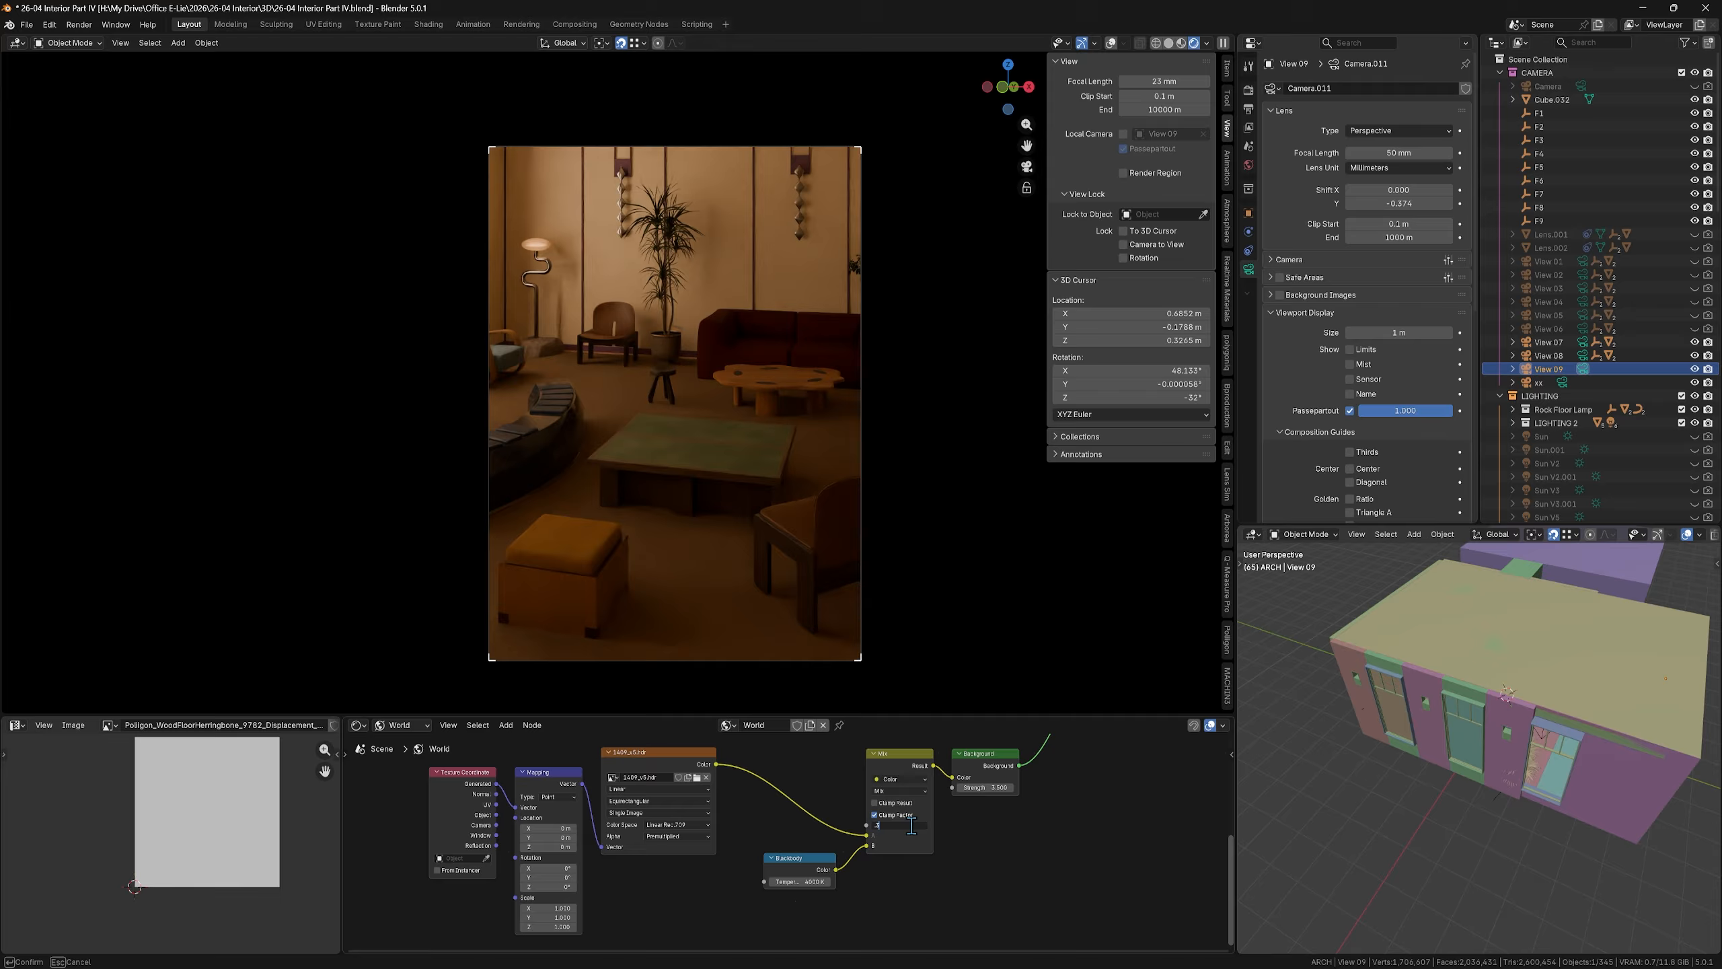
pyautogui.write('.3')
pyautogui.press('Return')
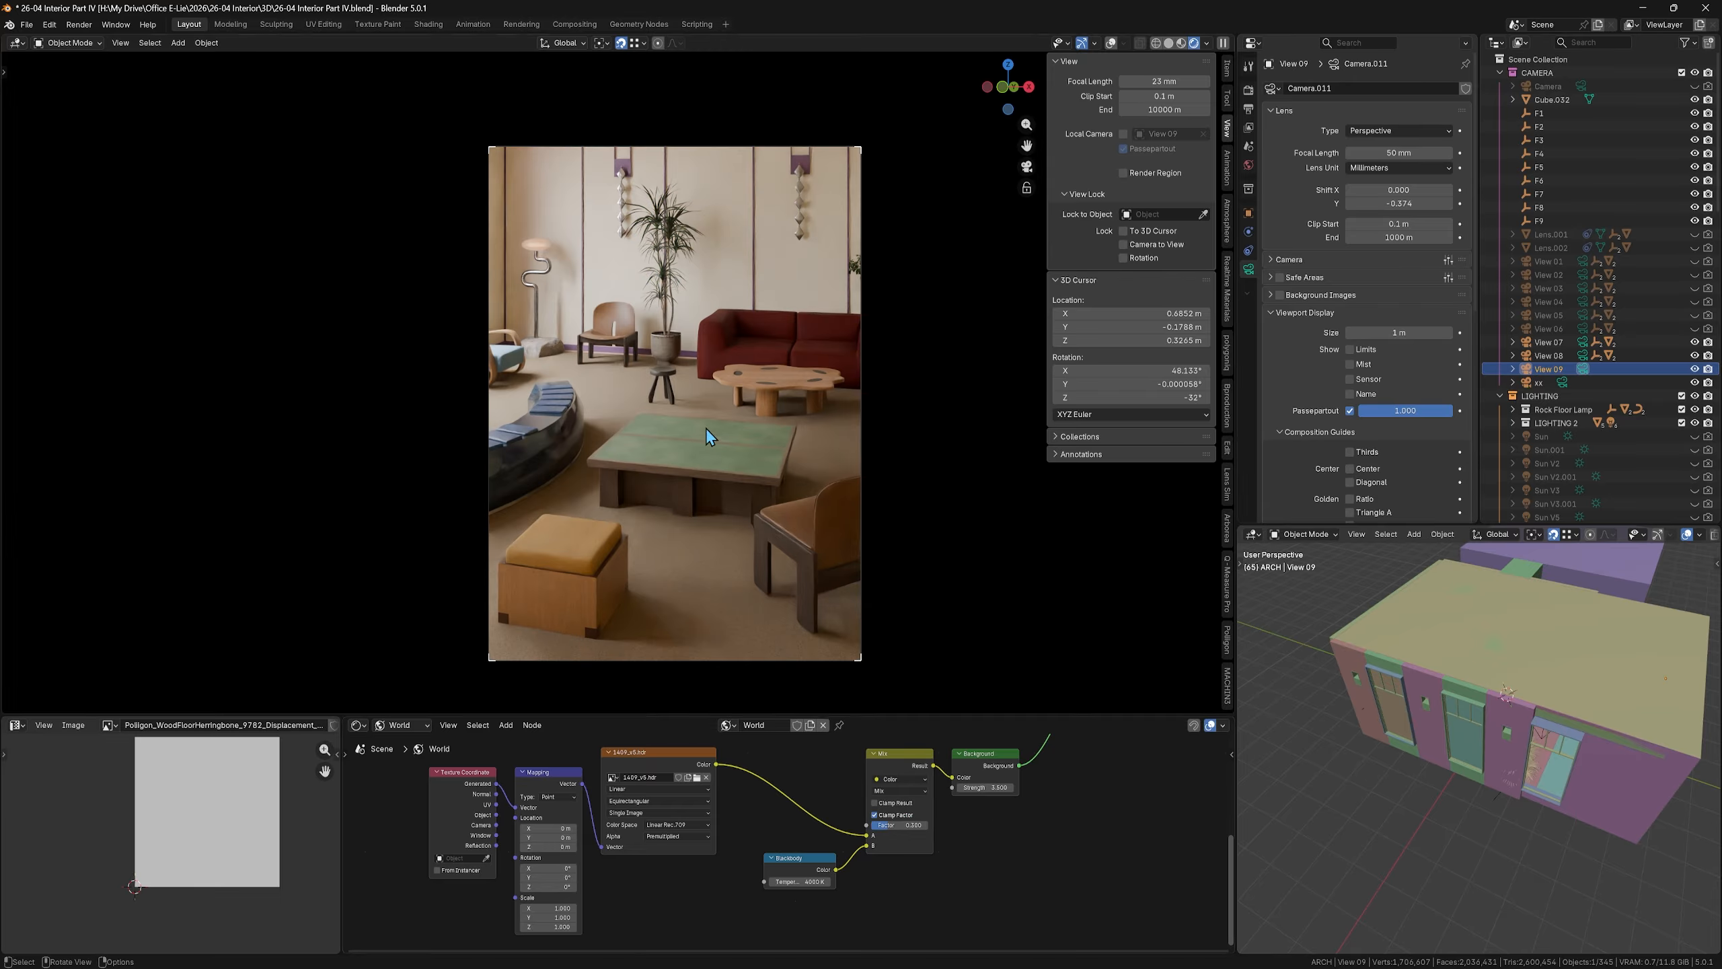
# Step: Unhide the Sun V8 light, duplicate it in place, and hide the original
pyautogui.keyDown('ctrl'); pyautogui.moveTo(713, 488); pyautogui.dragTo(733, 460, button='middle'); pyautogui.keyUp('ctrl')
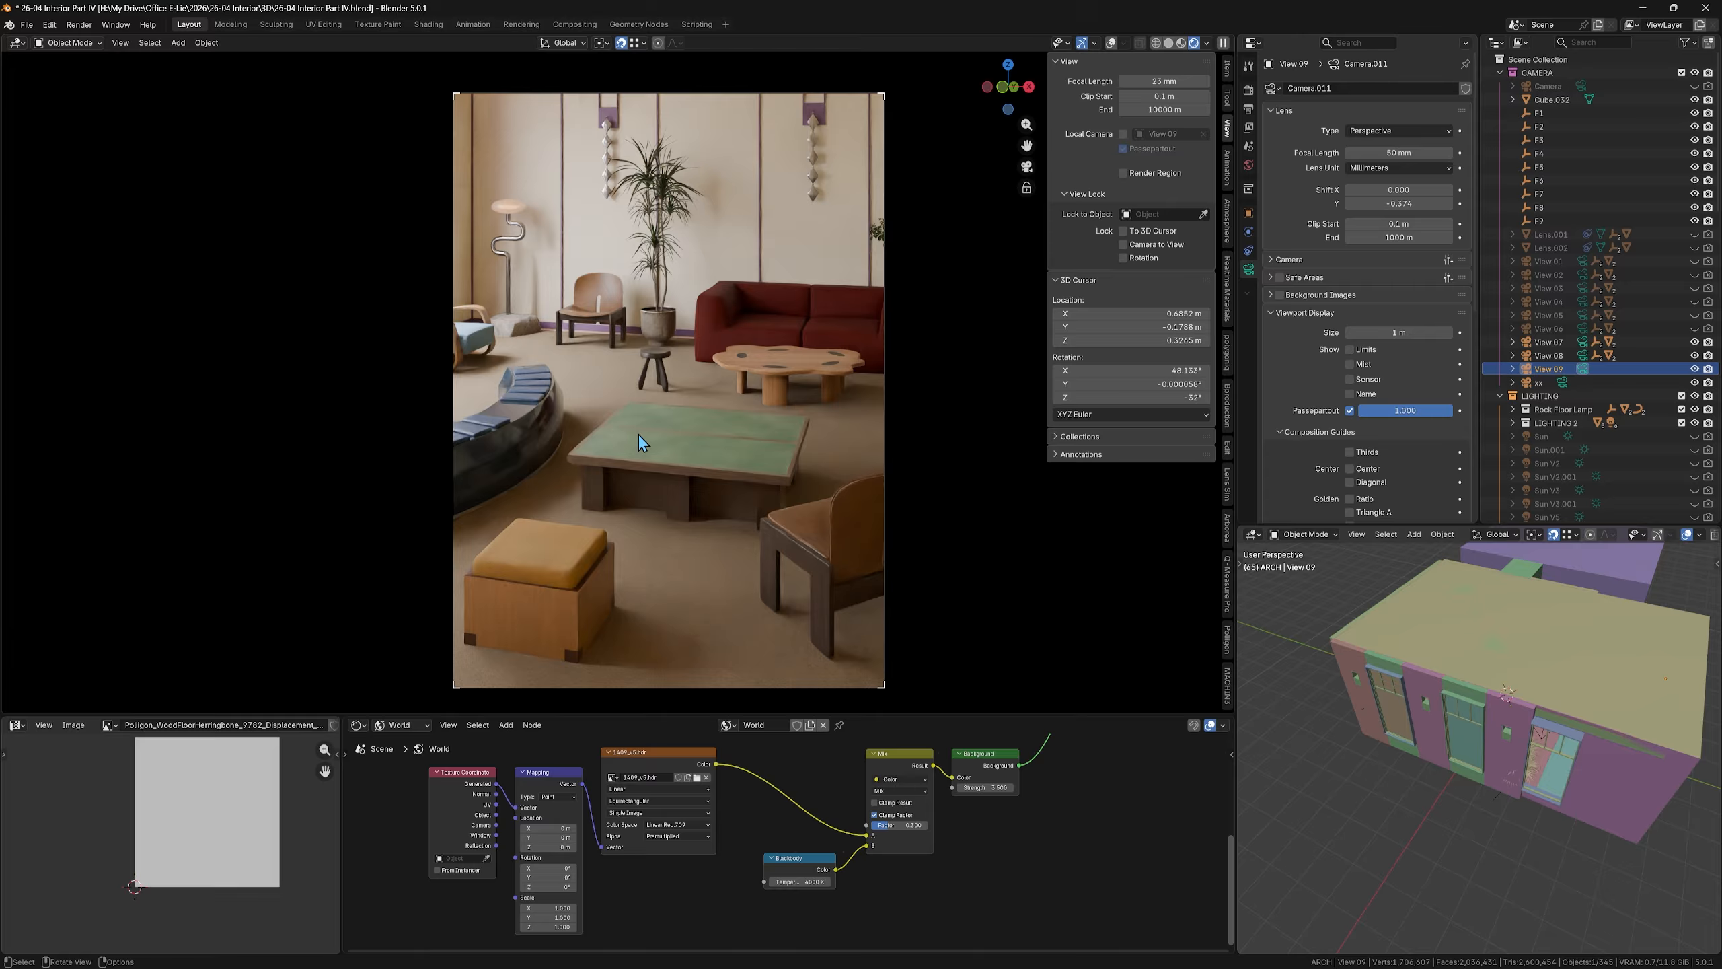
pyautogui.scroll(-8, 1615, 396)
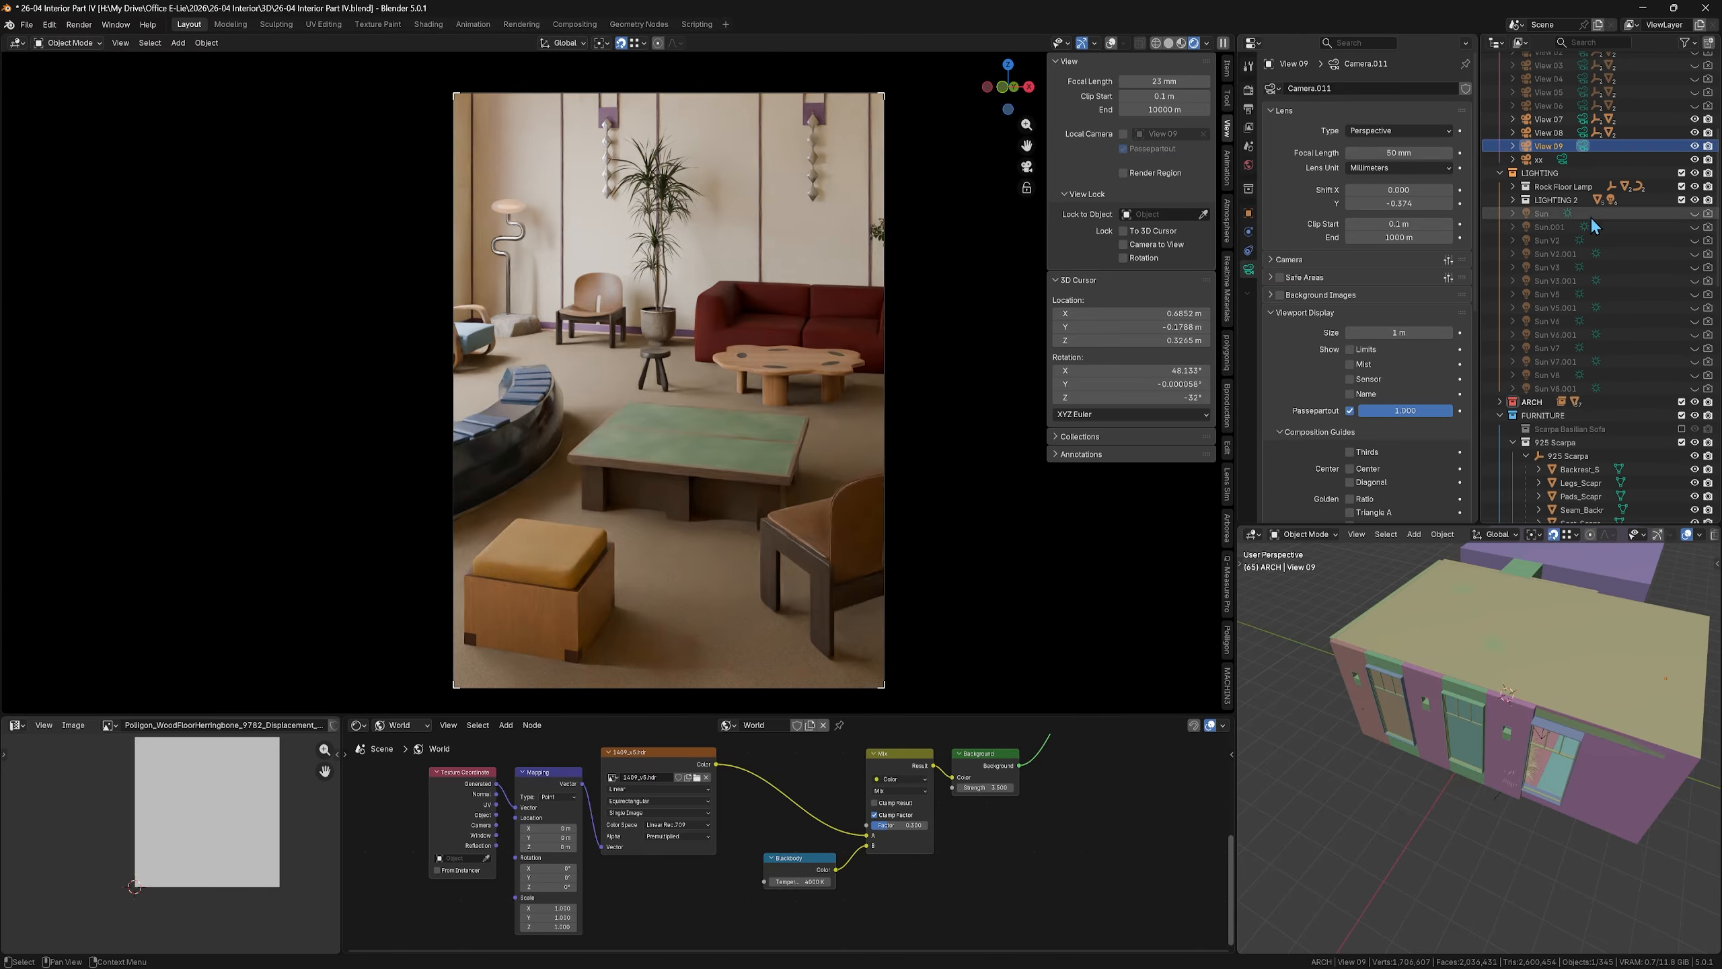
pyautogui.click(1581, 371)
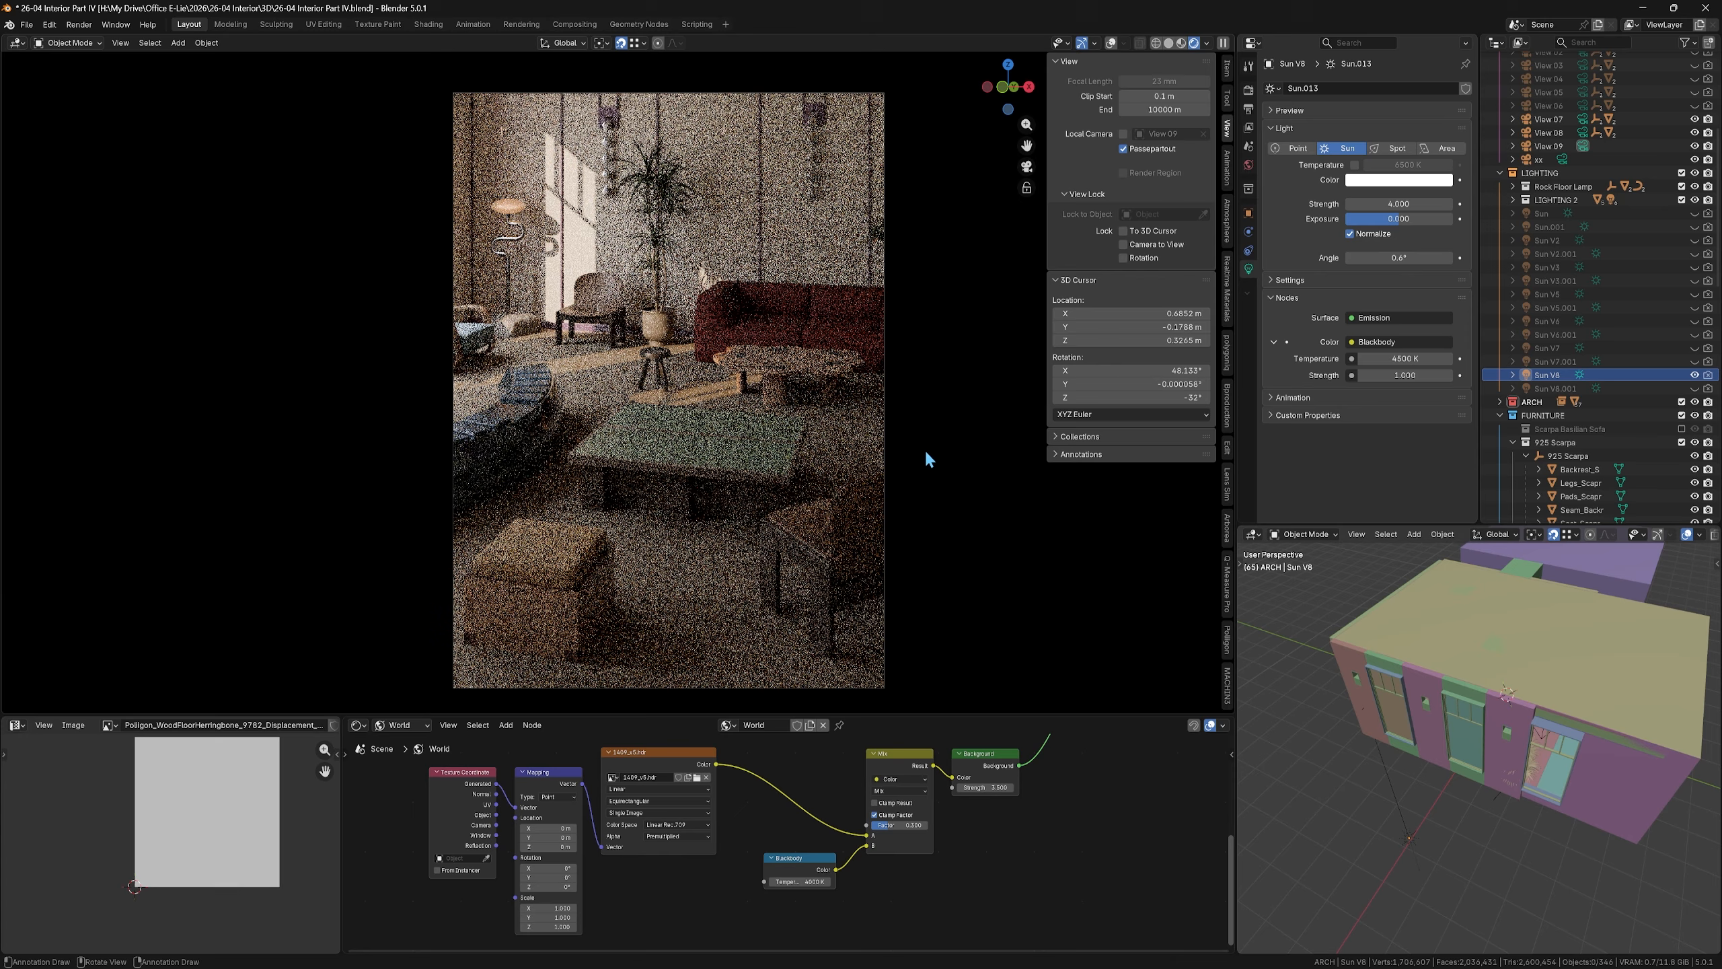
pyautogui.hotkey('shift', 'd')
pyautogui.rightClick(993, 450)
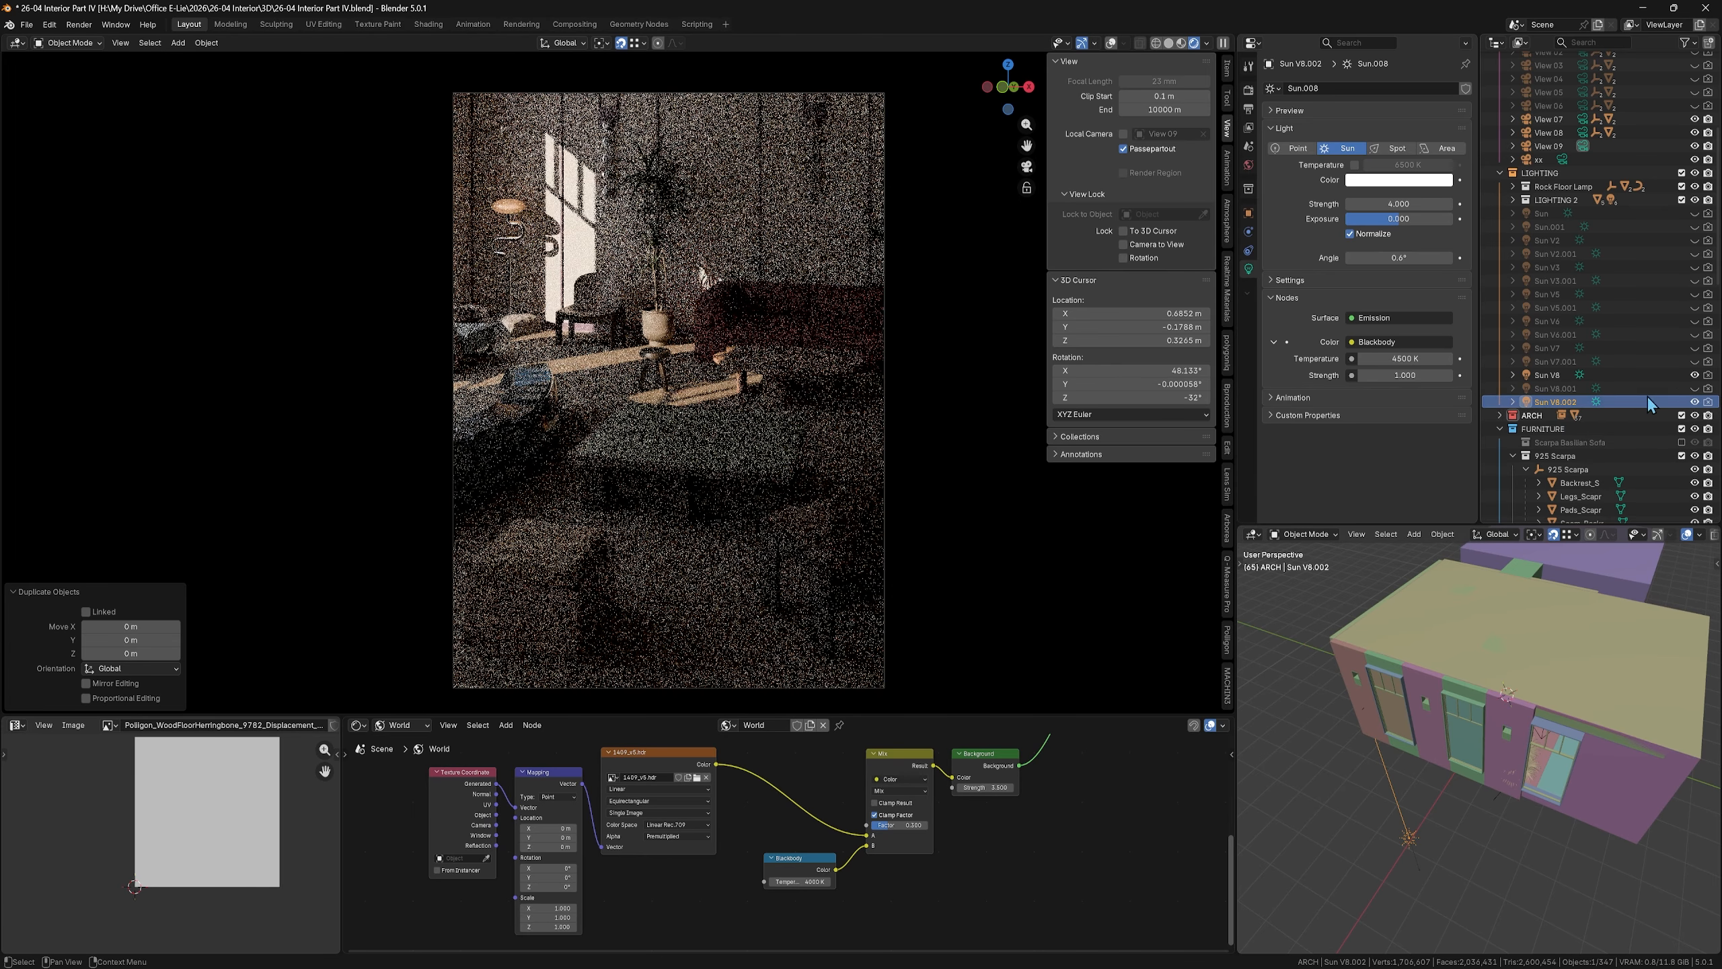
pyautogui.click(1695, 375)
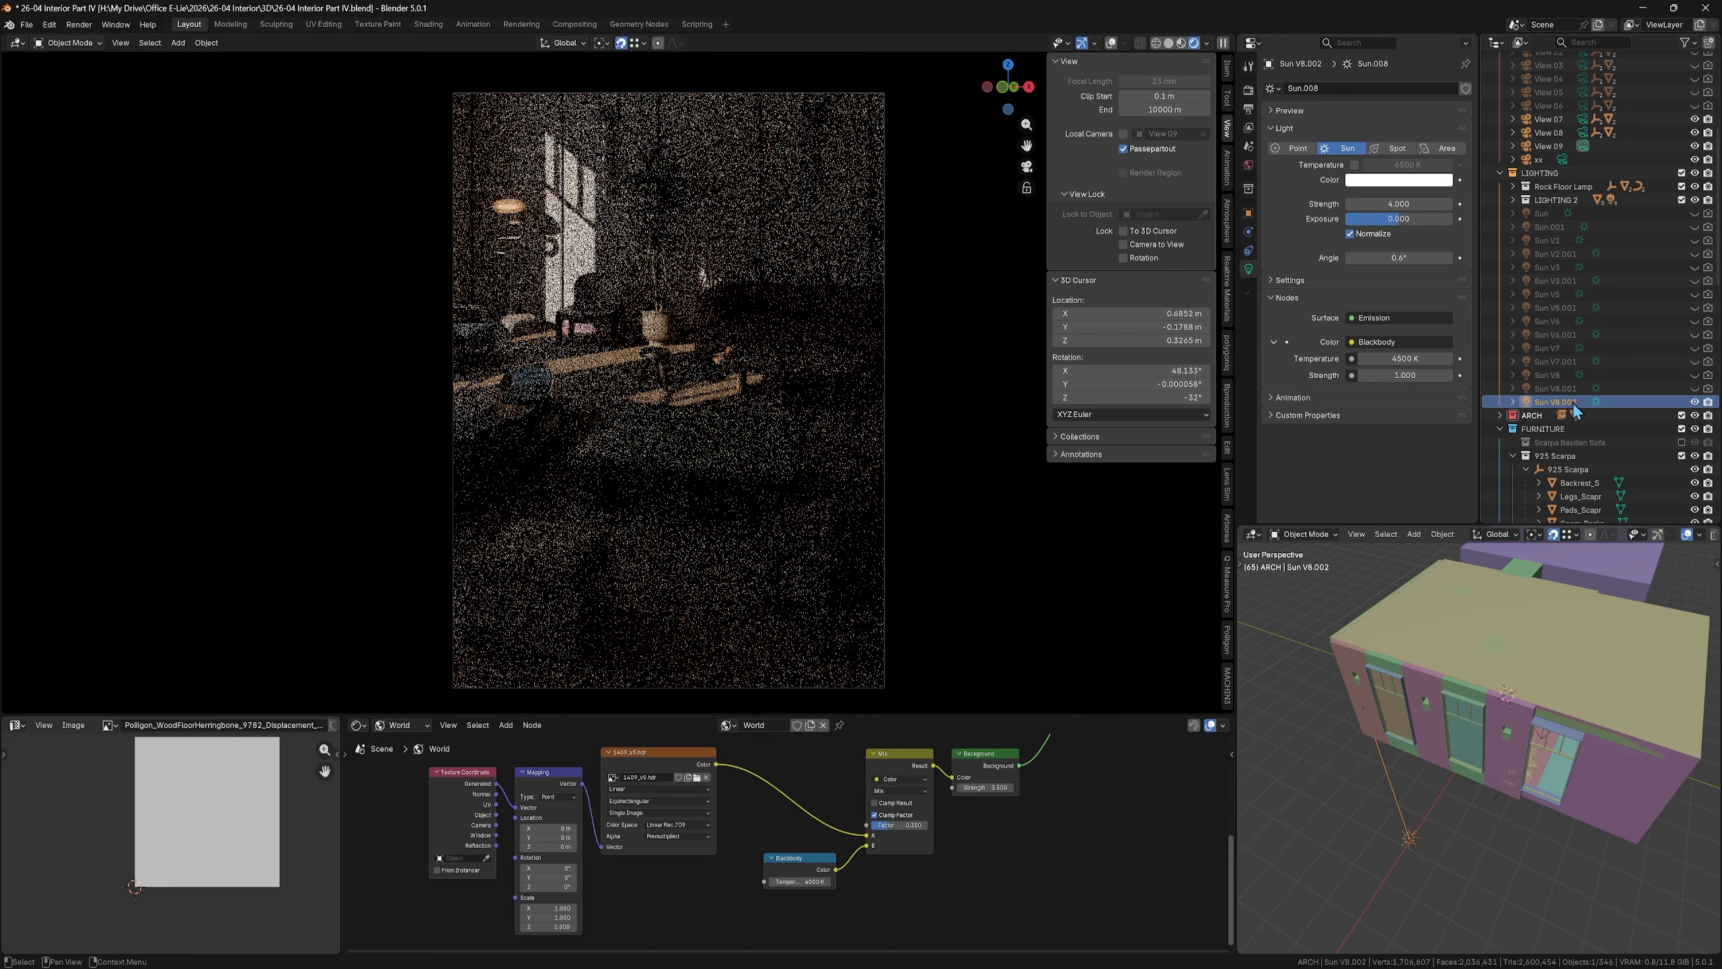
# Step: Rename the duplicated sun light as Sun V9
pyautogui.scroll(-5, 1627, 339)
pyautogui.doubleClick(1560, 280)
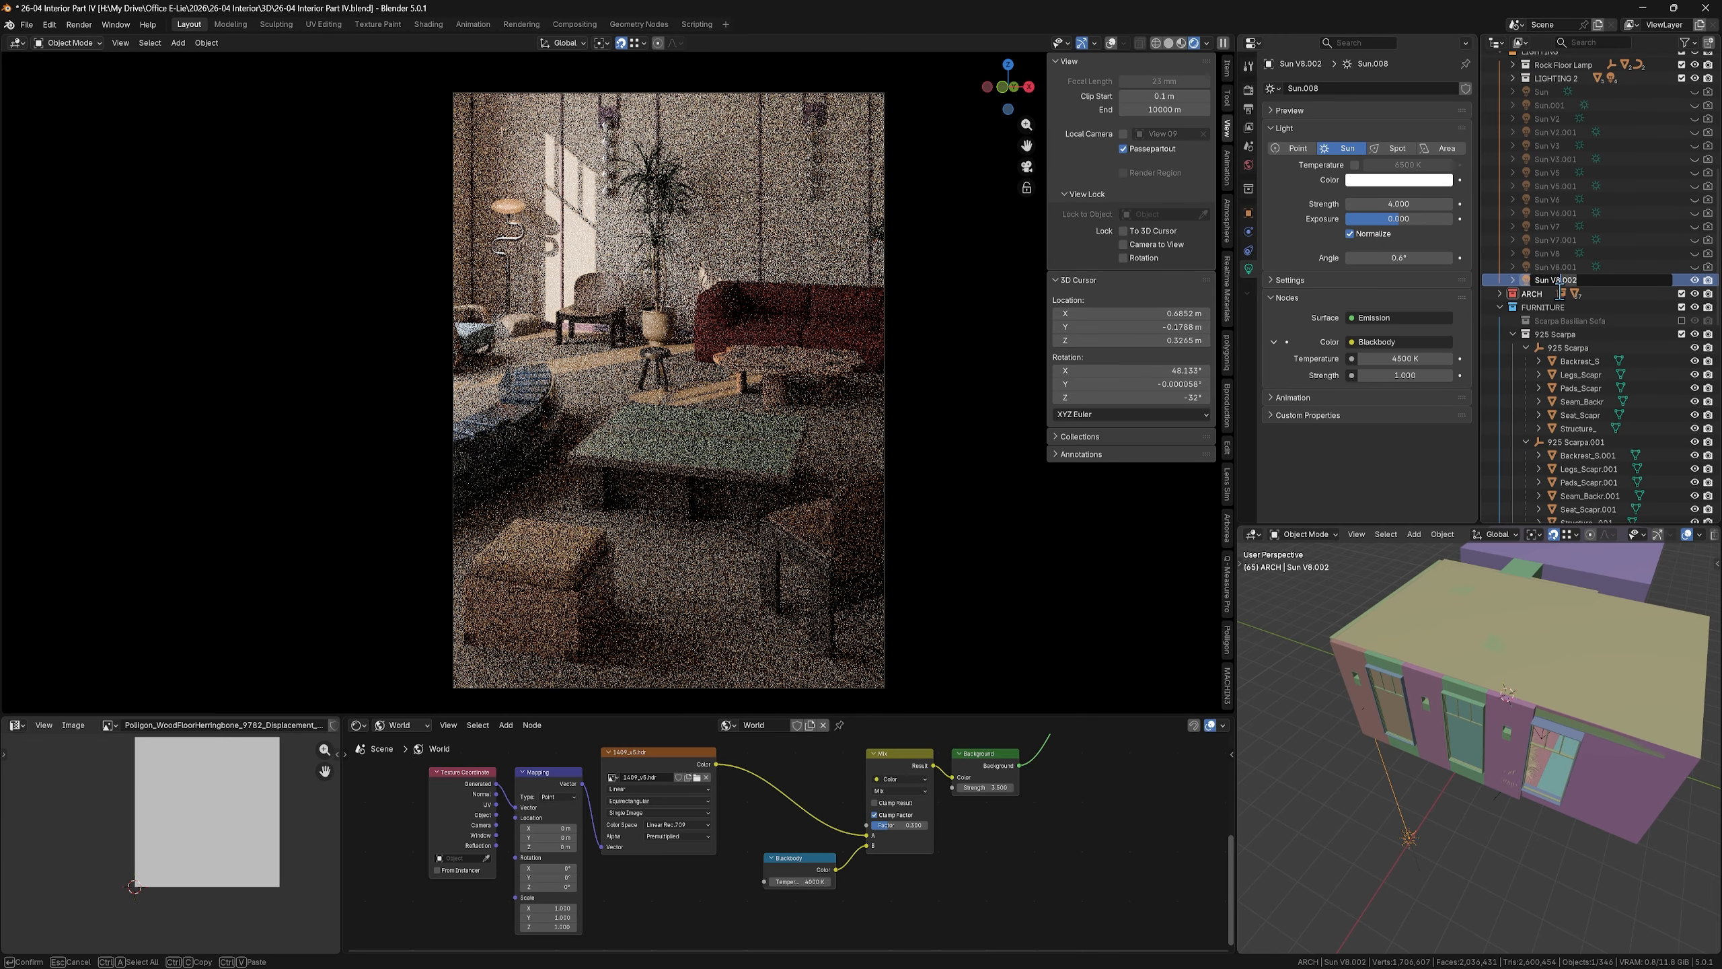
pyautogui.write('Sun V9')
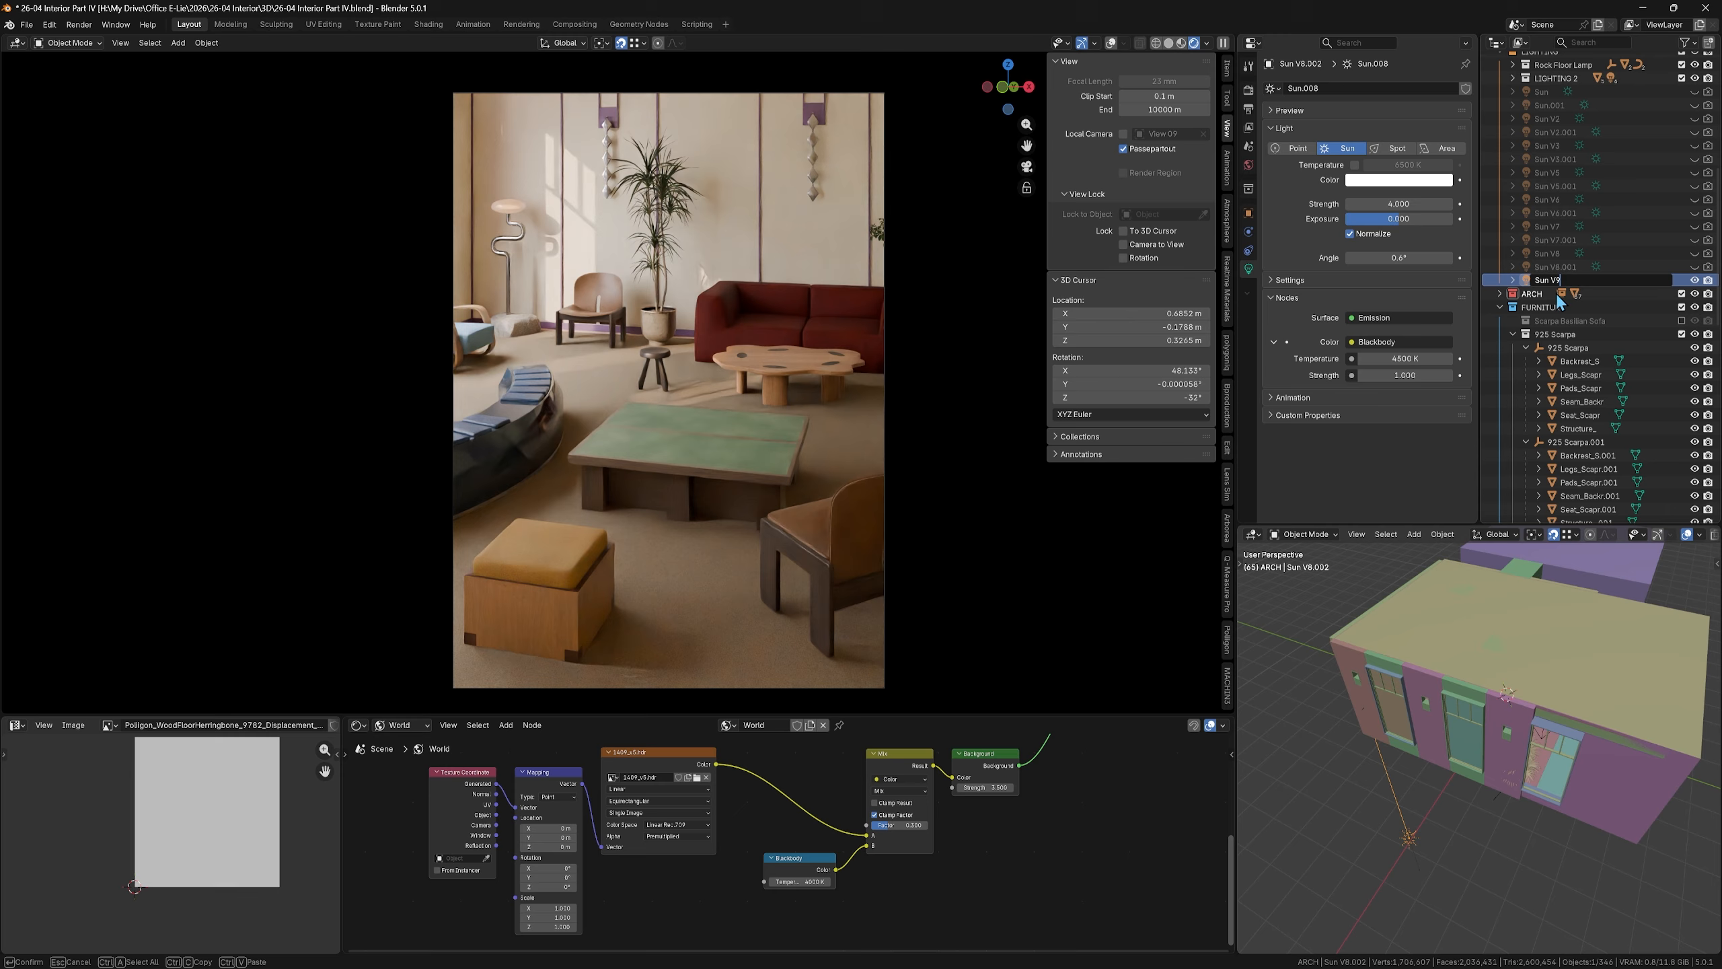
pyautogui.press('Return')
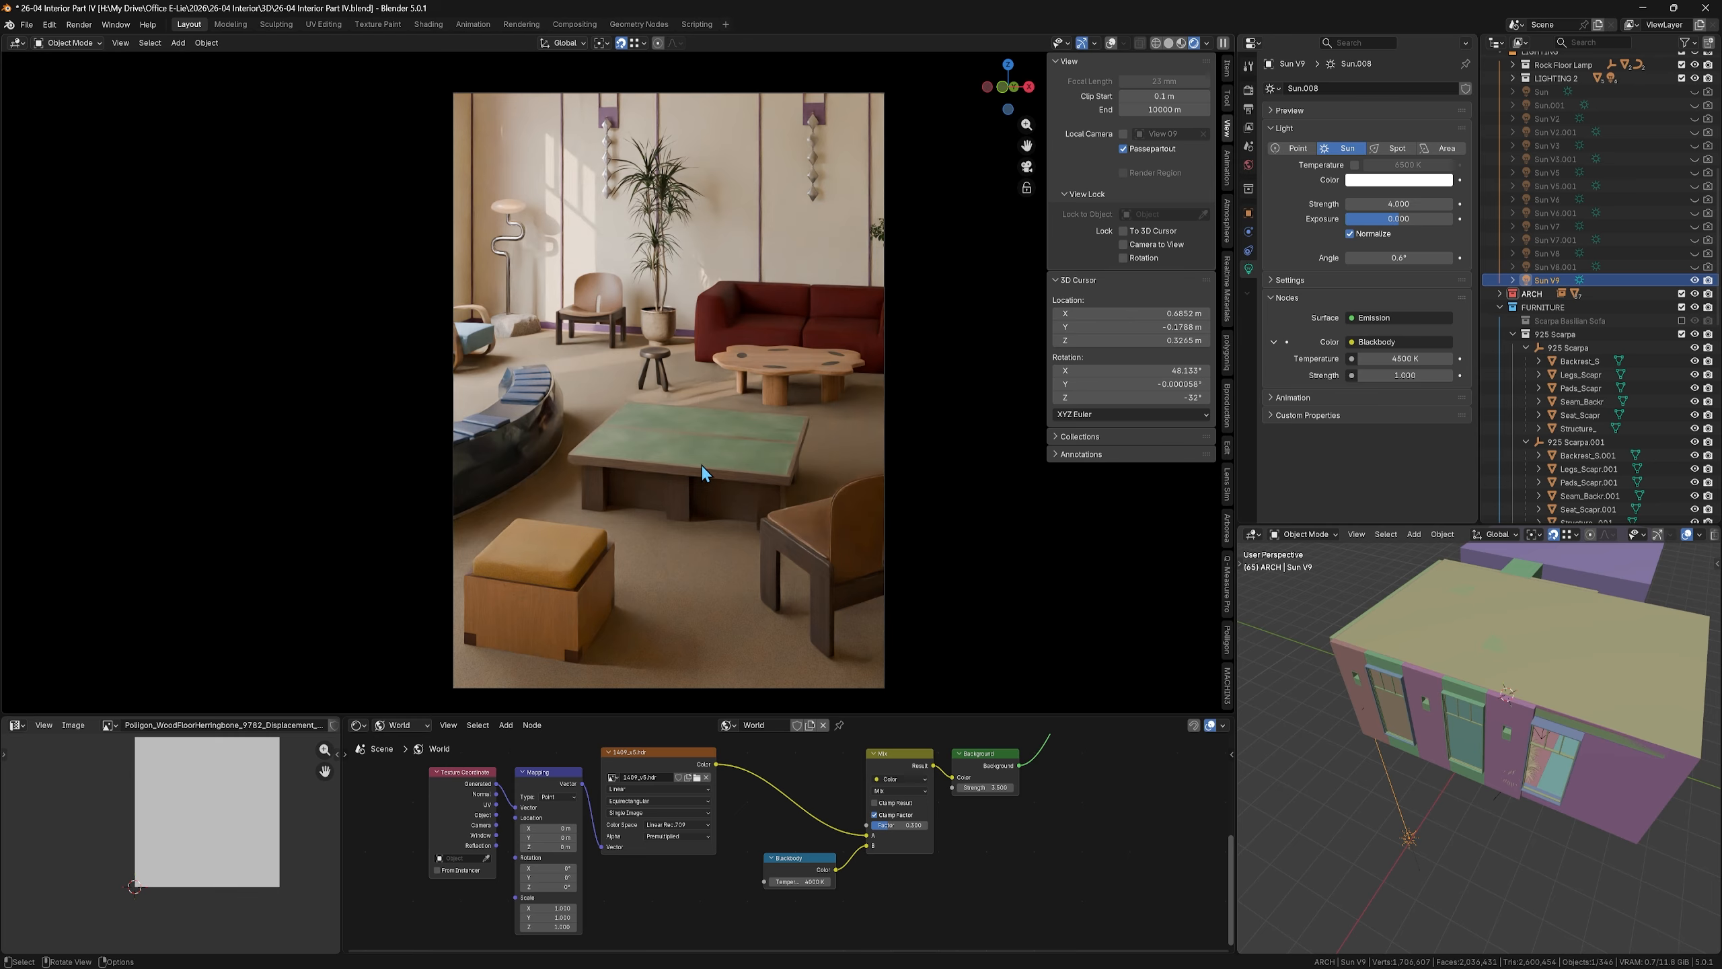
# Step: Rotate Sun V9 freely so its light falls across the green table and the wall behind the plant
pyautogui.press('r')
pyautogui.press('r')
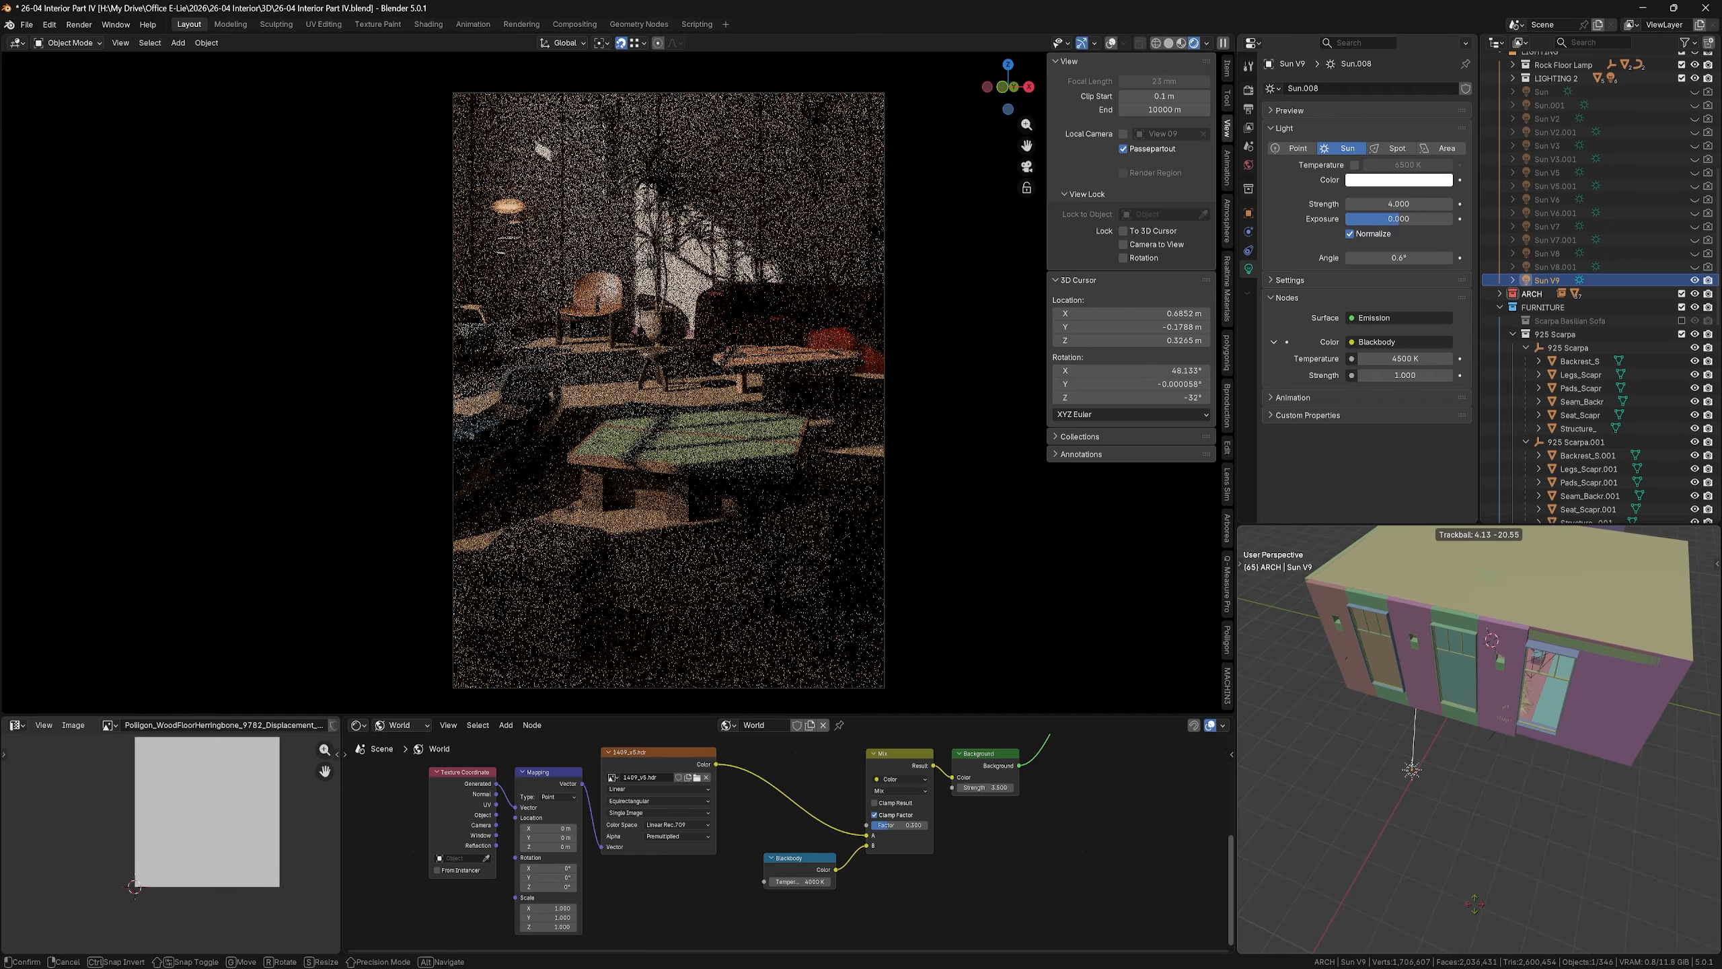
pyautogui.click(1518, 831)
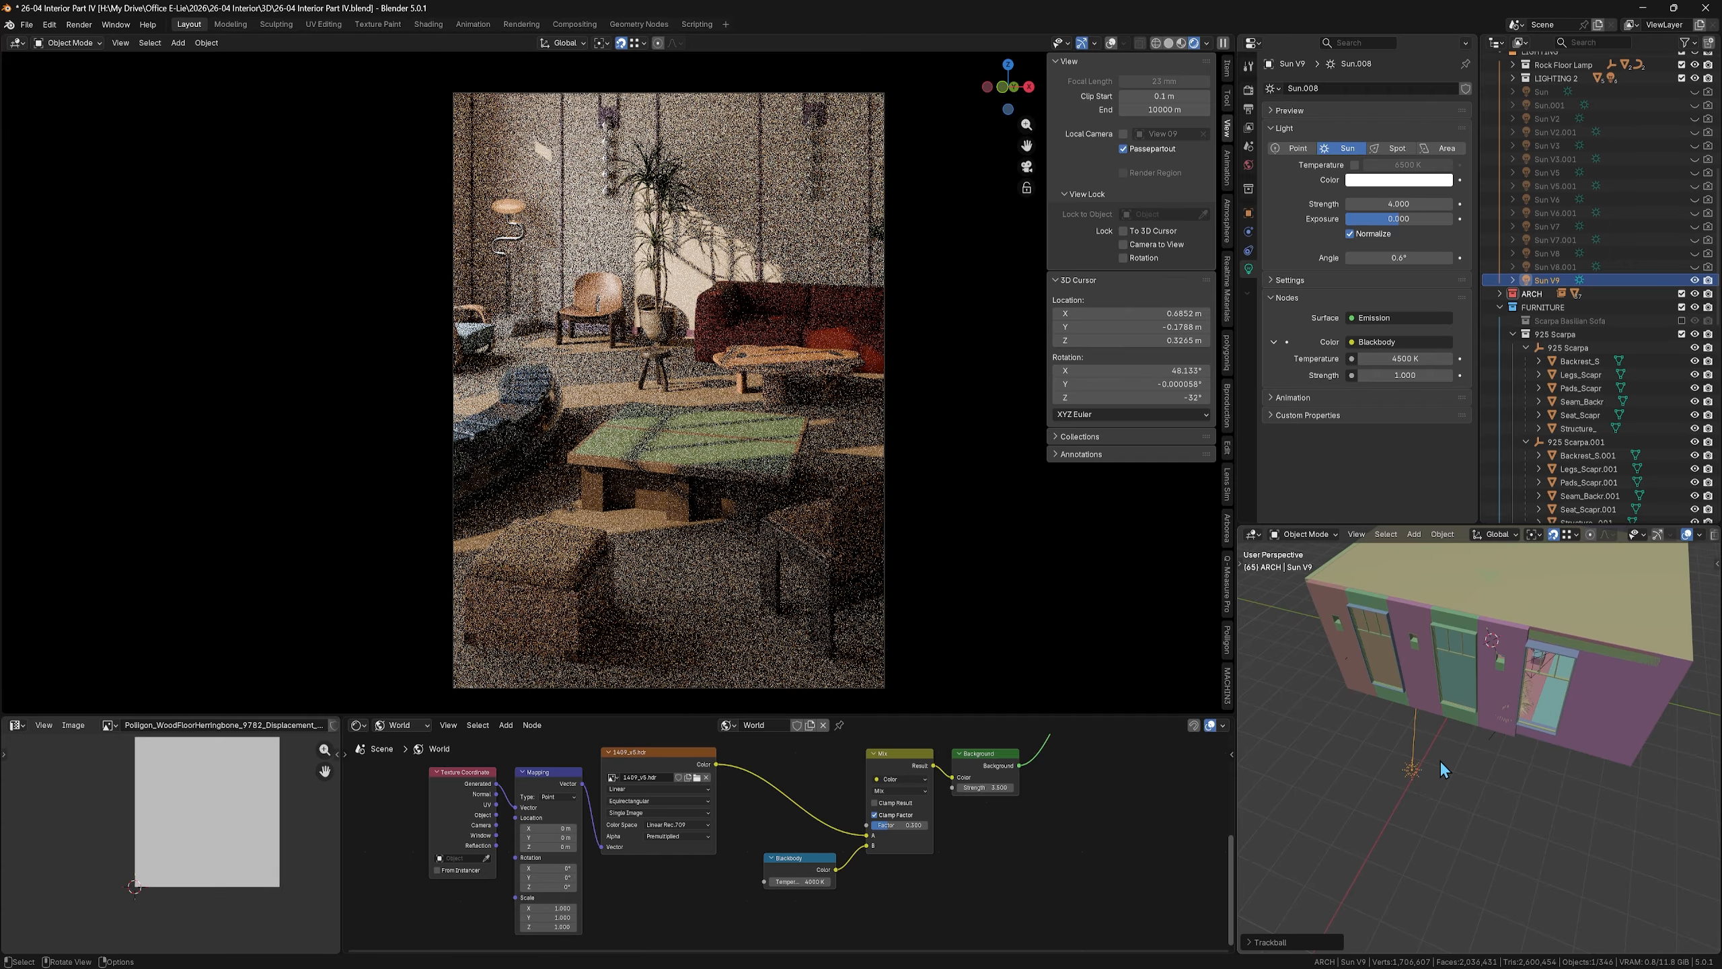
pyautogui.press('r')
pyautogui.press('r')
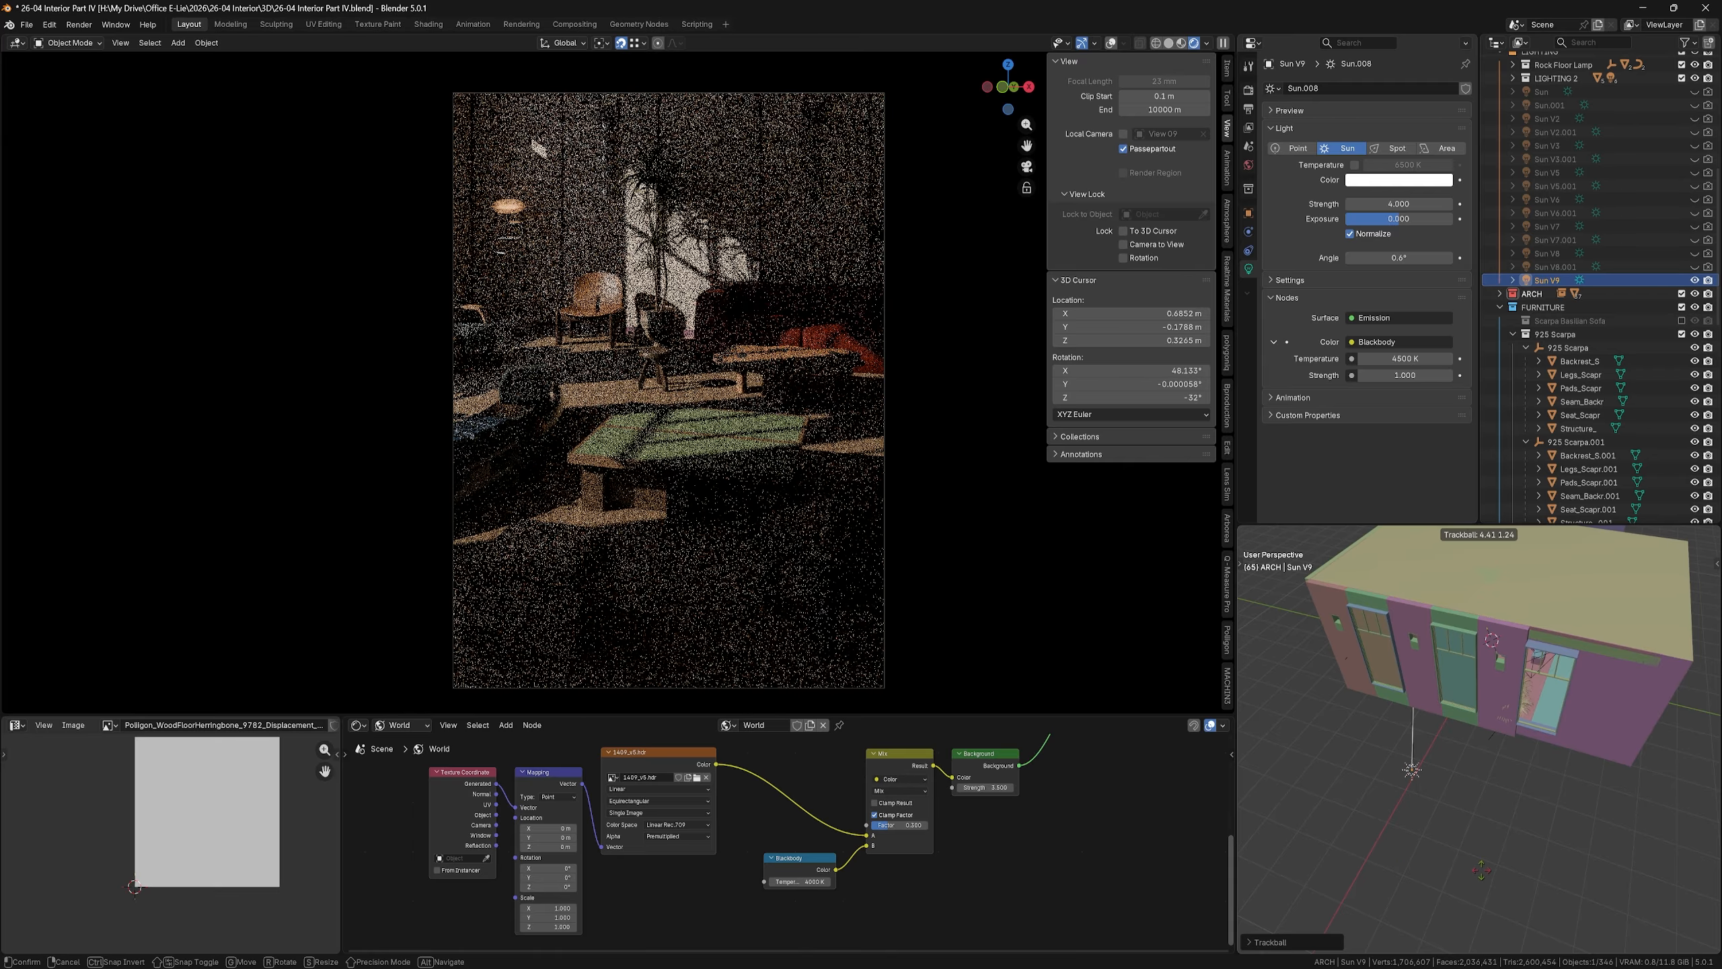
pyautogui.click(1459, 874)
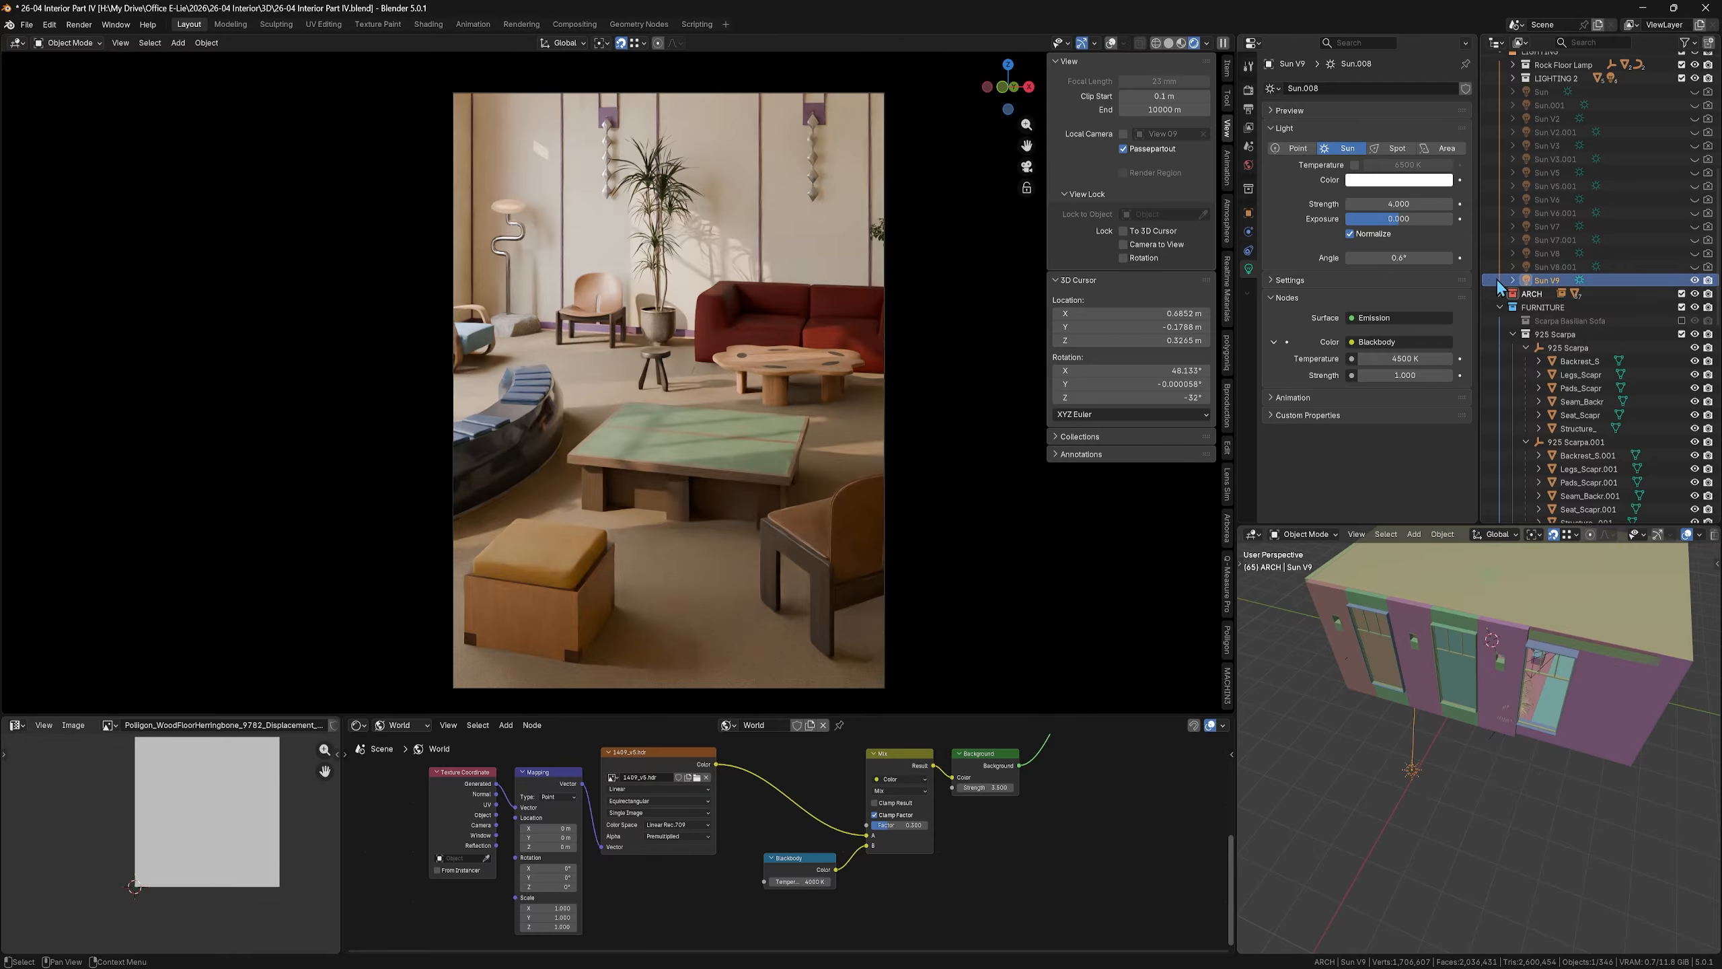
# Step: Duplicate Sun V9 in place and set the copy's angle to 1.4° for softer shadows
pyautogui.hotkey('shift', 'd')
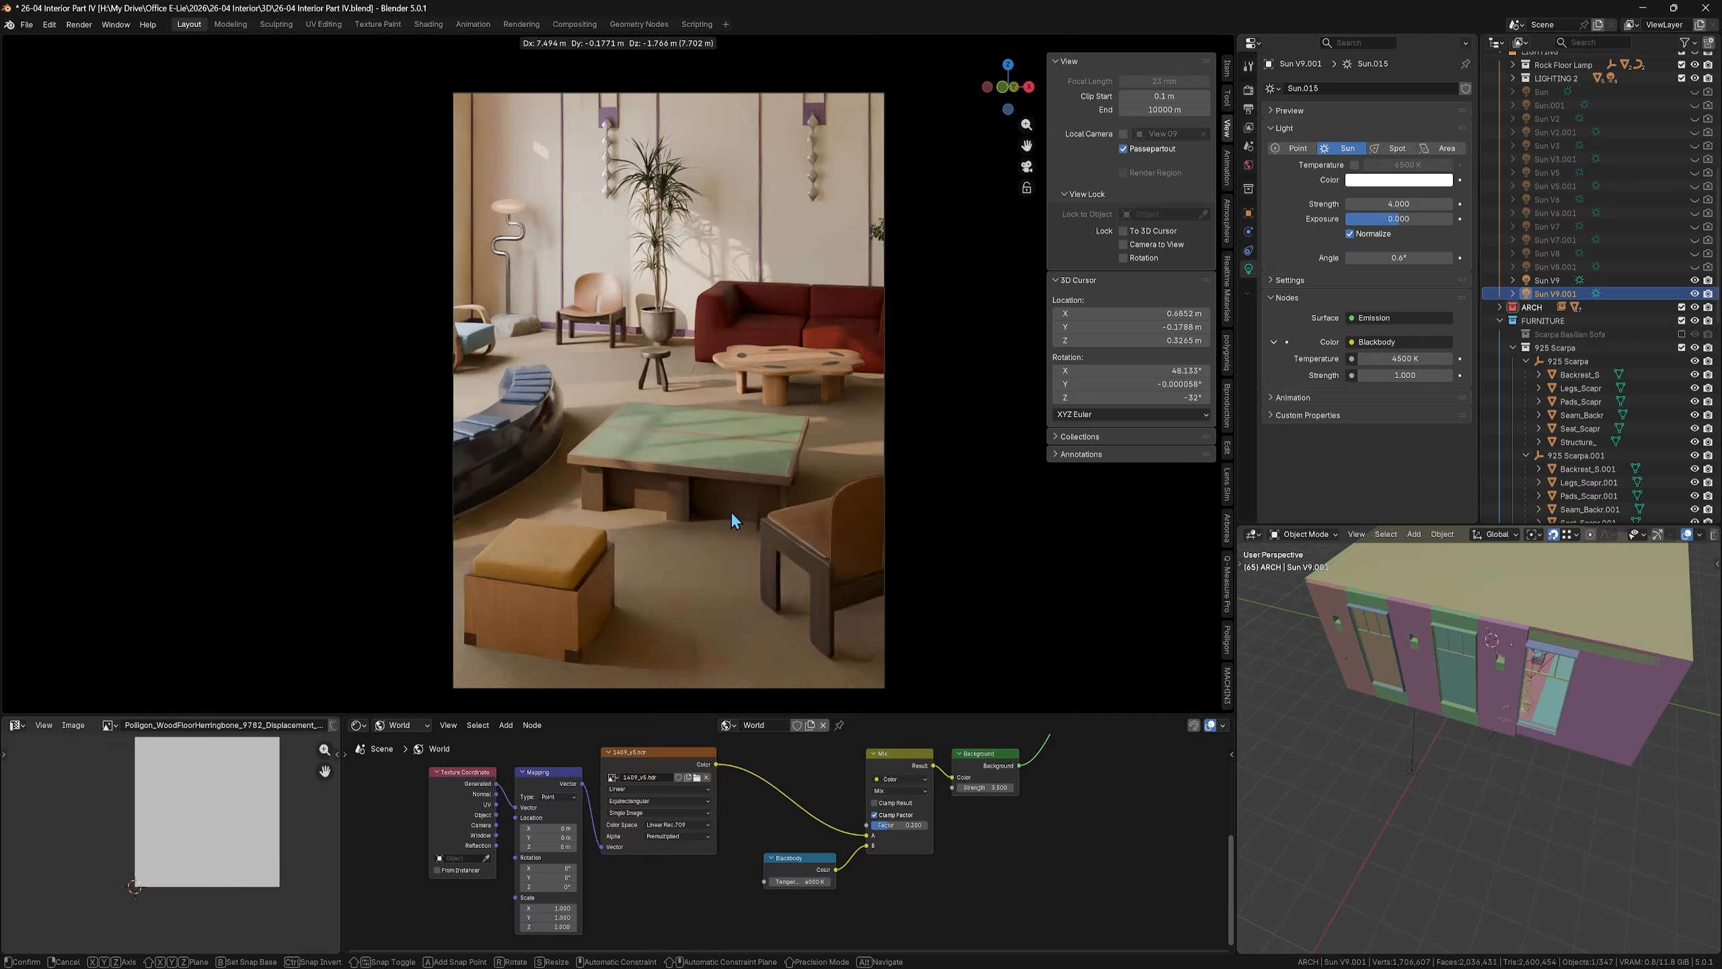
pyautogui.press('Escape')
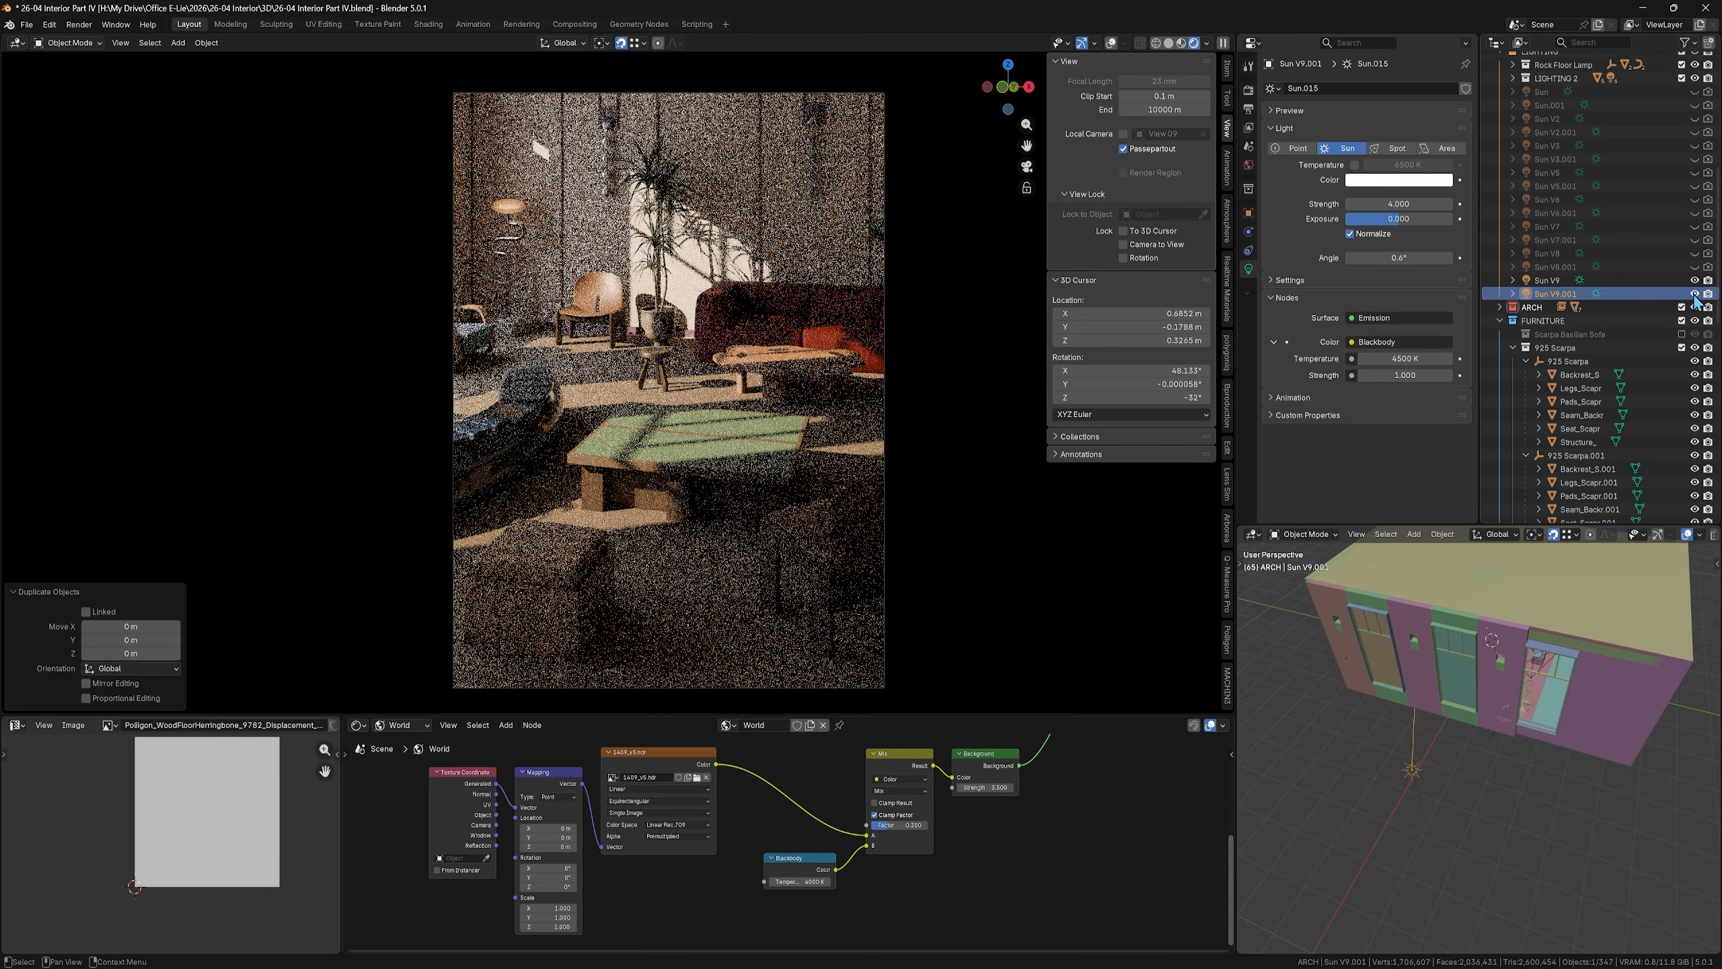
pyautogui.click(1590, 295)
pyautogui.click(1412, 258)
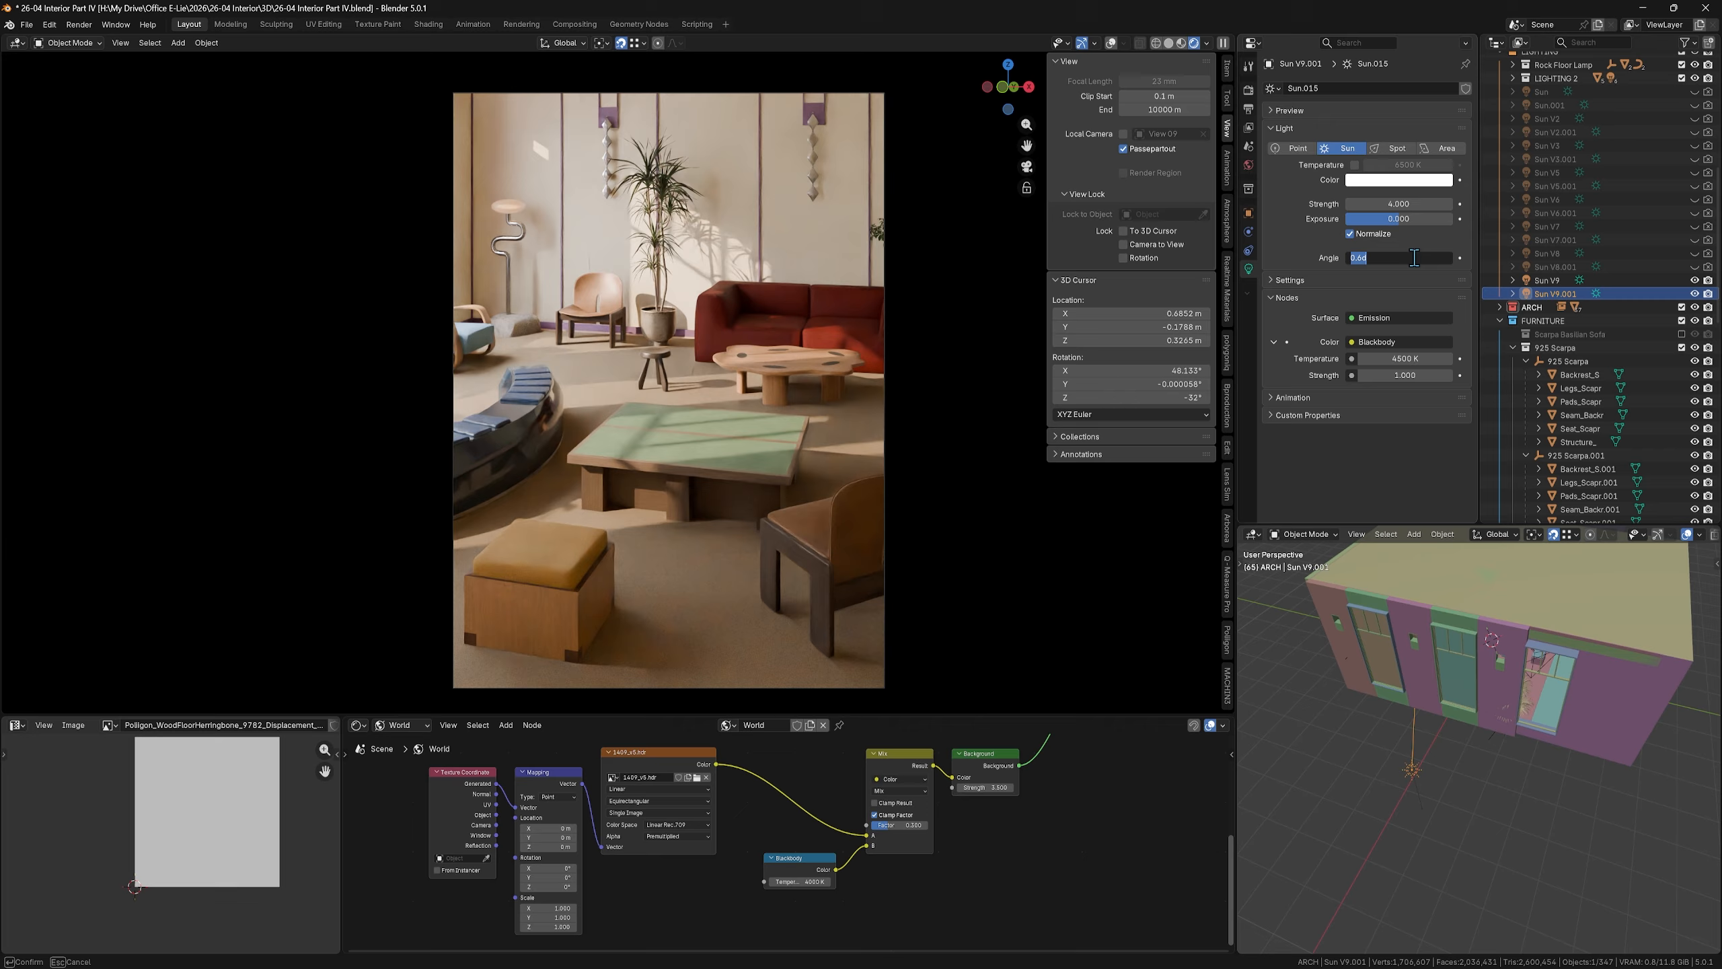
pyautogui.write('1.4')
pyautogui.press('Return')
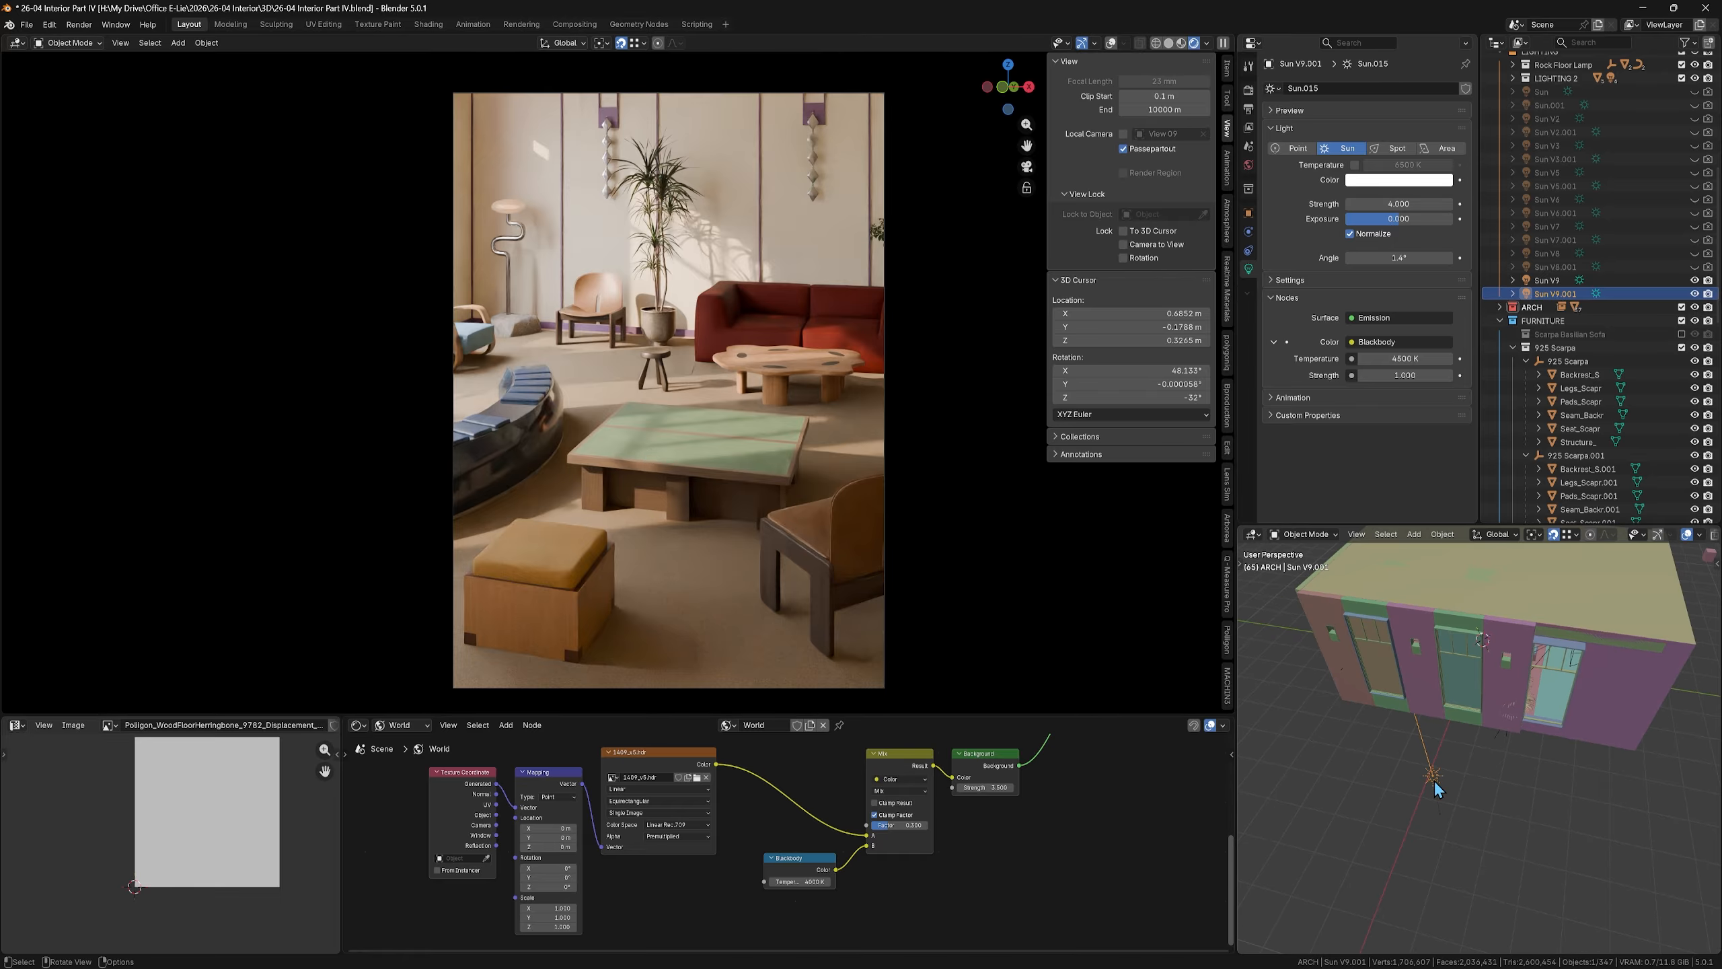
# Step: Rotate the copy of Sun V9 slightly with trackball rotation to offset its light from the original
pyautogui.scroll(5, 1434, 781)
pyautogui.press('r')
pyautogui.press('r')
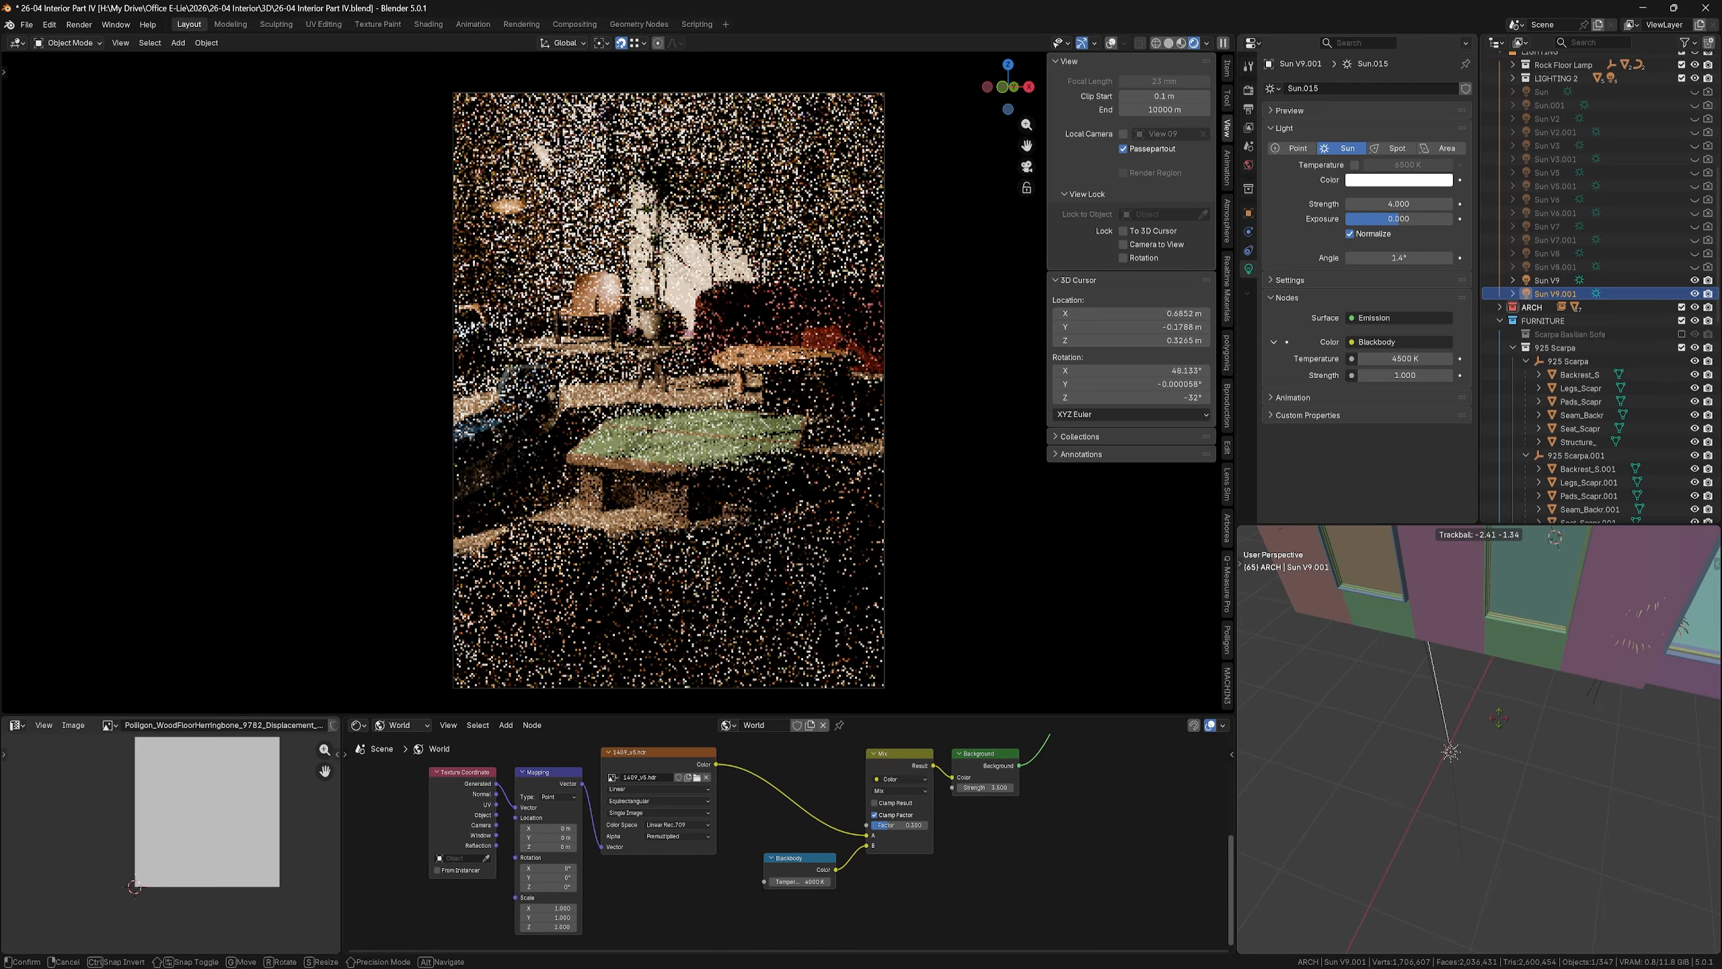
pyautogui.click(1489, 764)
pyautogui.moveTo(1489, 765); pyautogui.dragTo(1526, 752, button='middle')
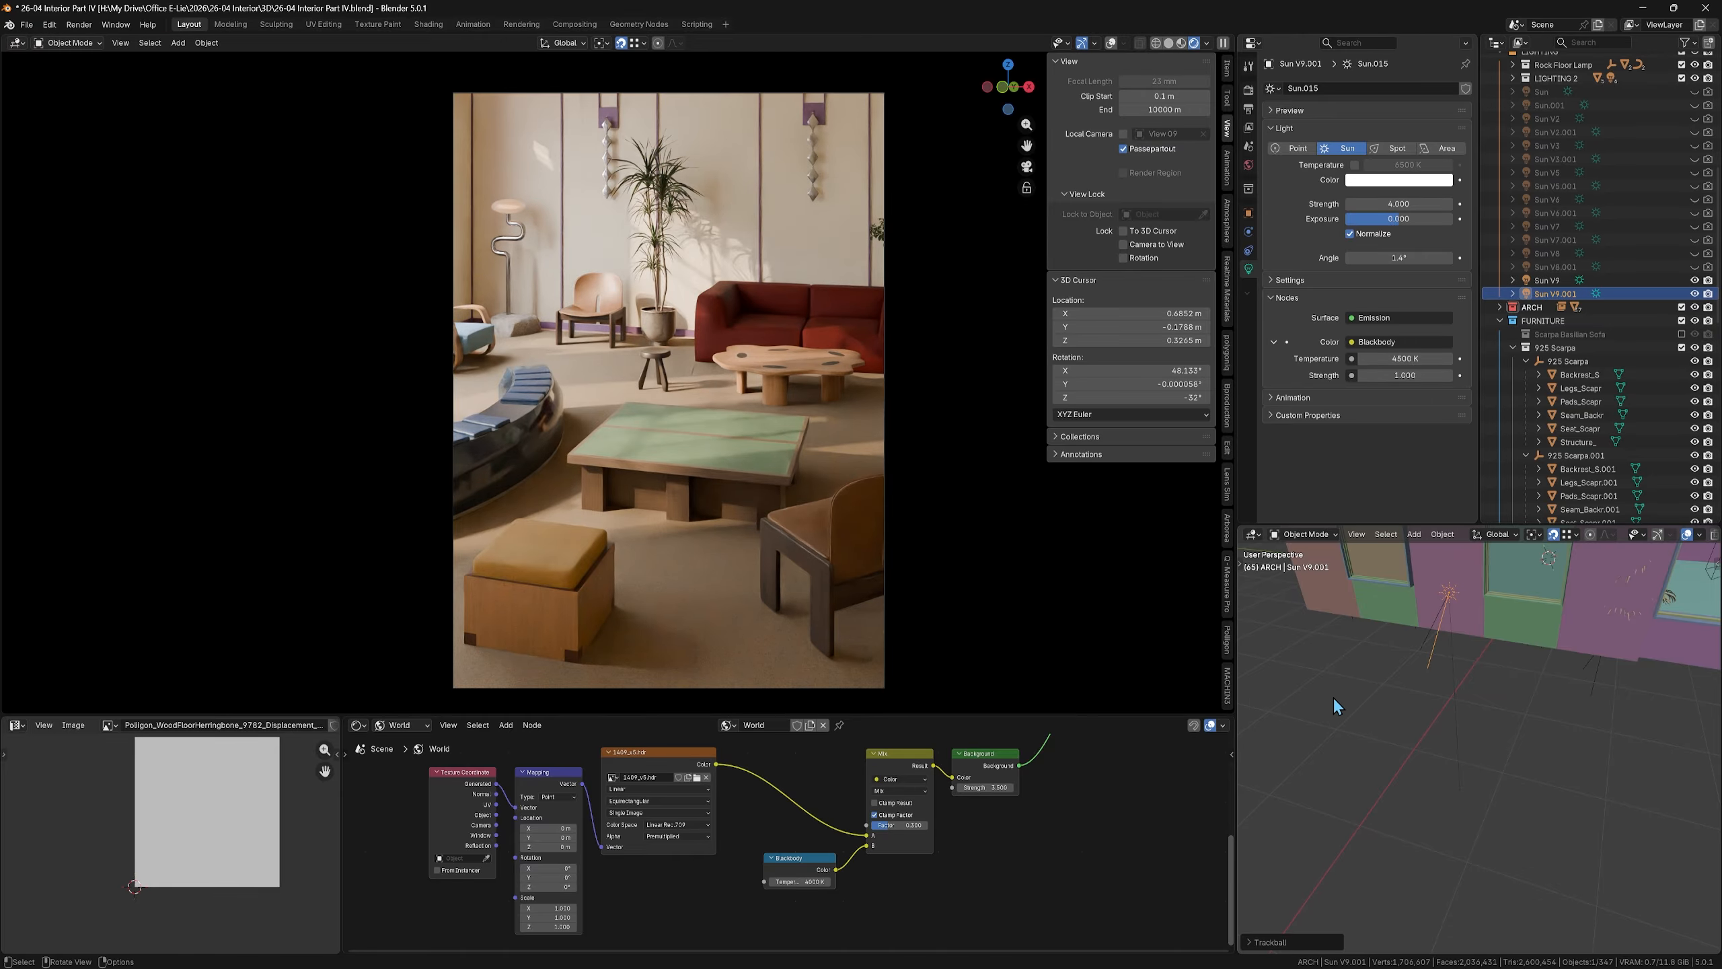
pyautogui.press('r')
pyautogui.press('r')
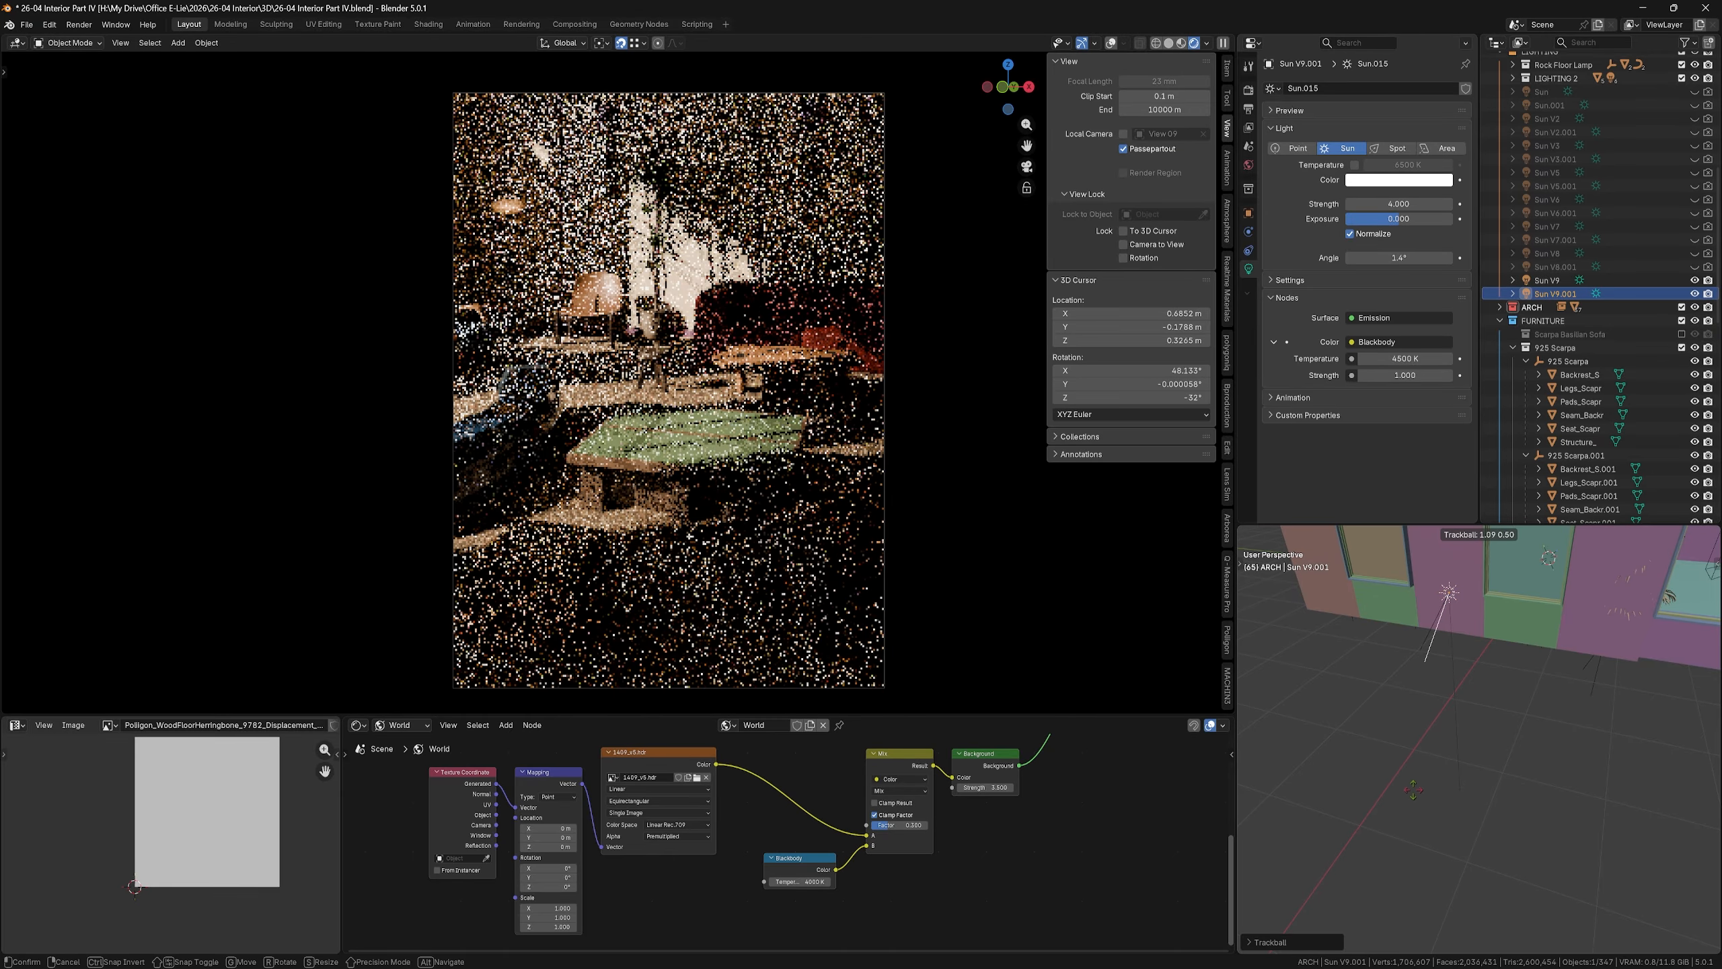
pyautogui.click(1437, 752)
# Step: Set the angle of the original Sun V9 light to 0.4°
pyautogui.click(1548, 280)
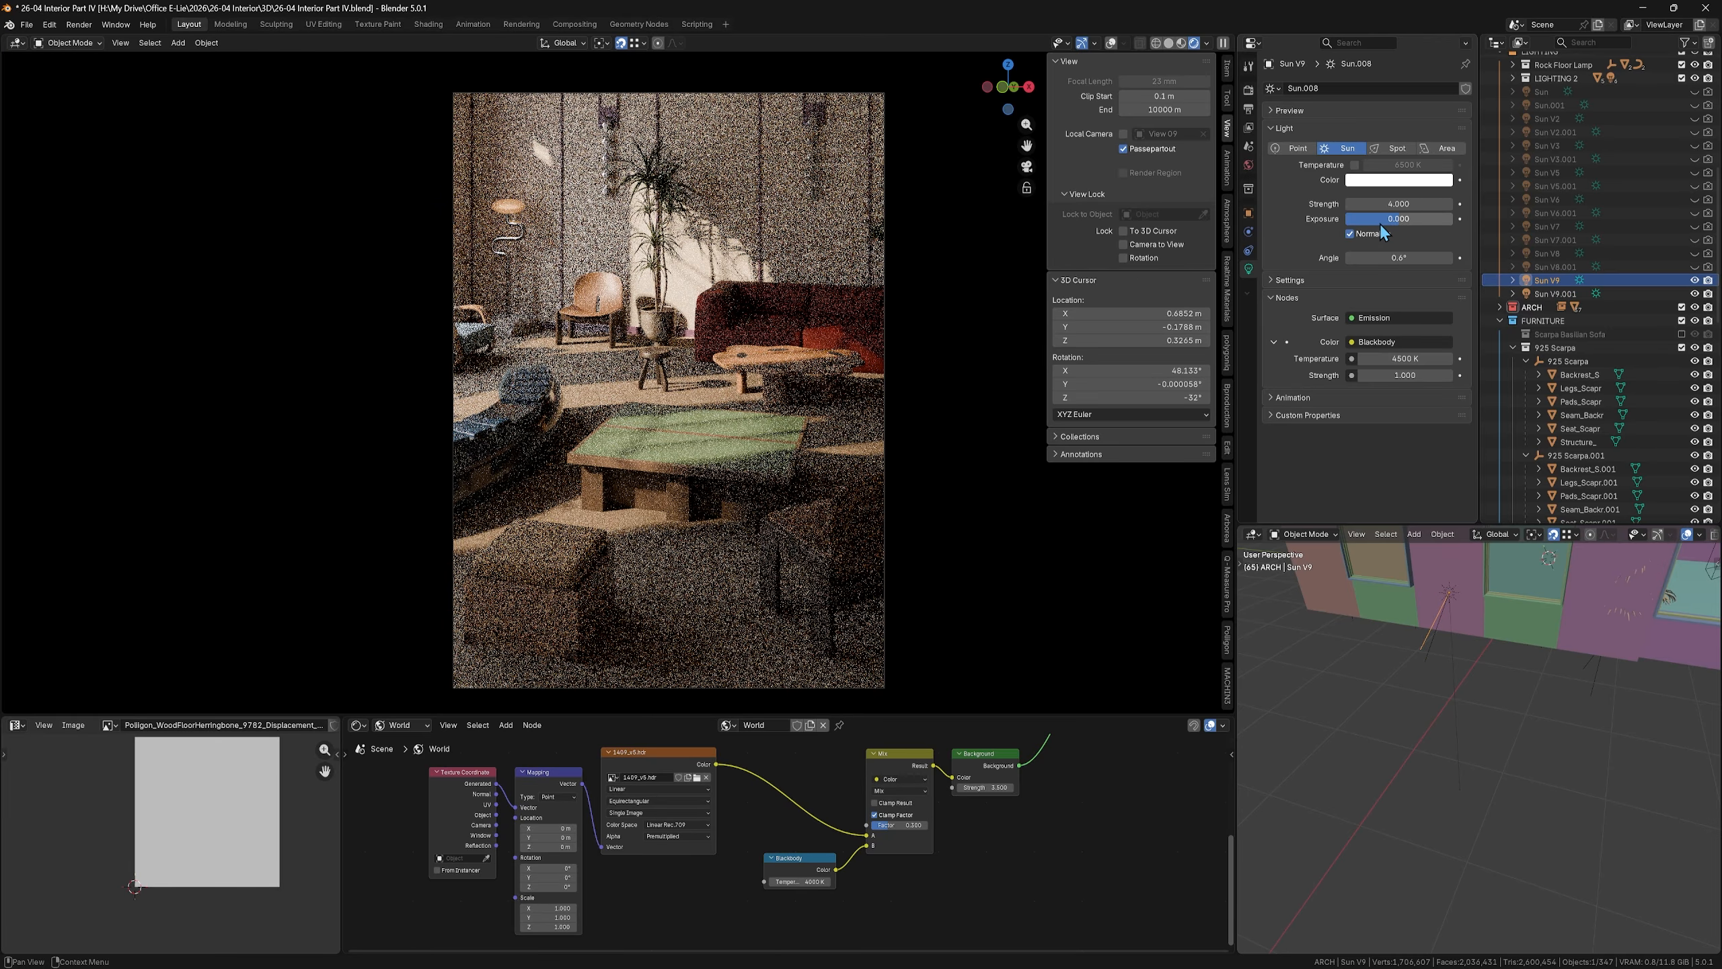
pyautogui.click(1412, 256)
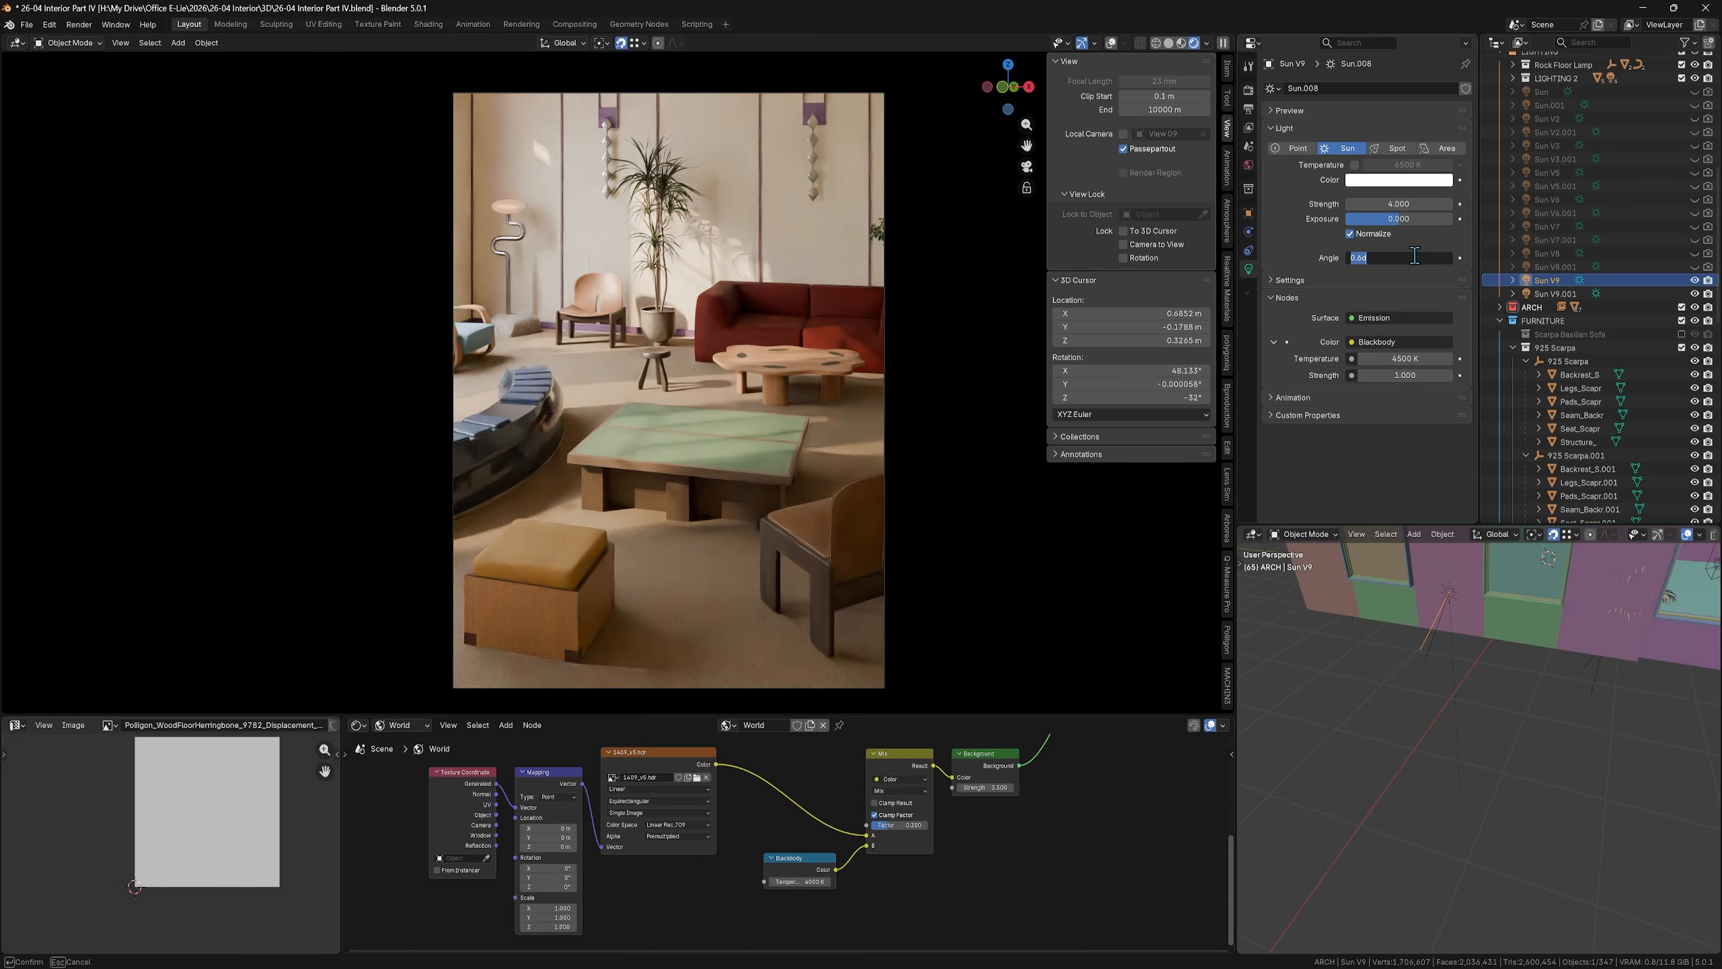
pyautogui.press('BackSpace')
pyautogui.write('0.4')
pyautogui.press('Return')
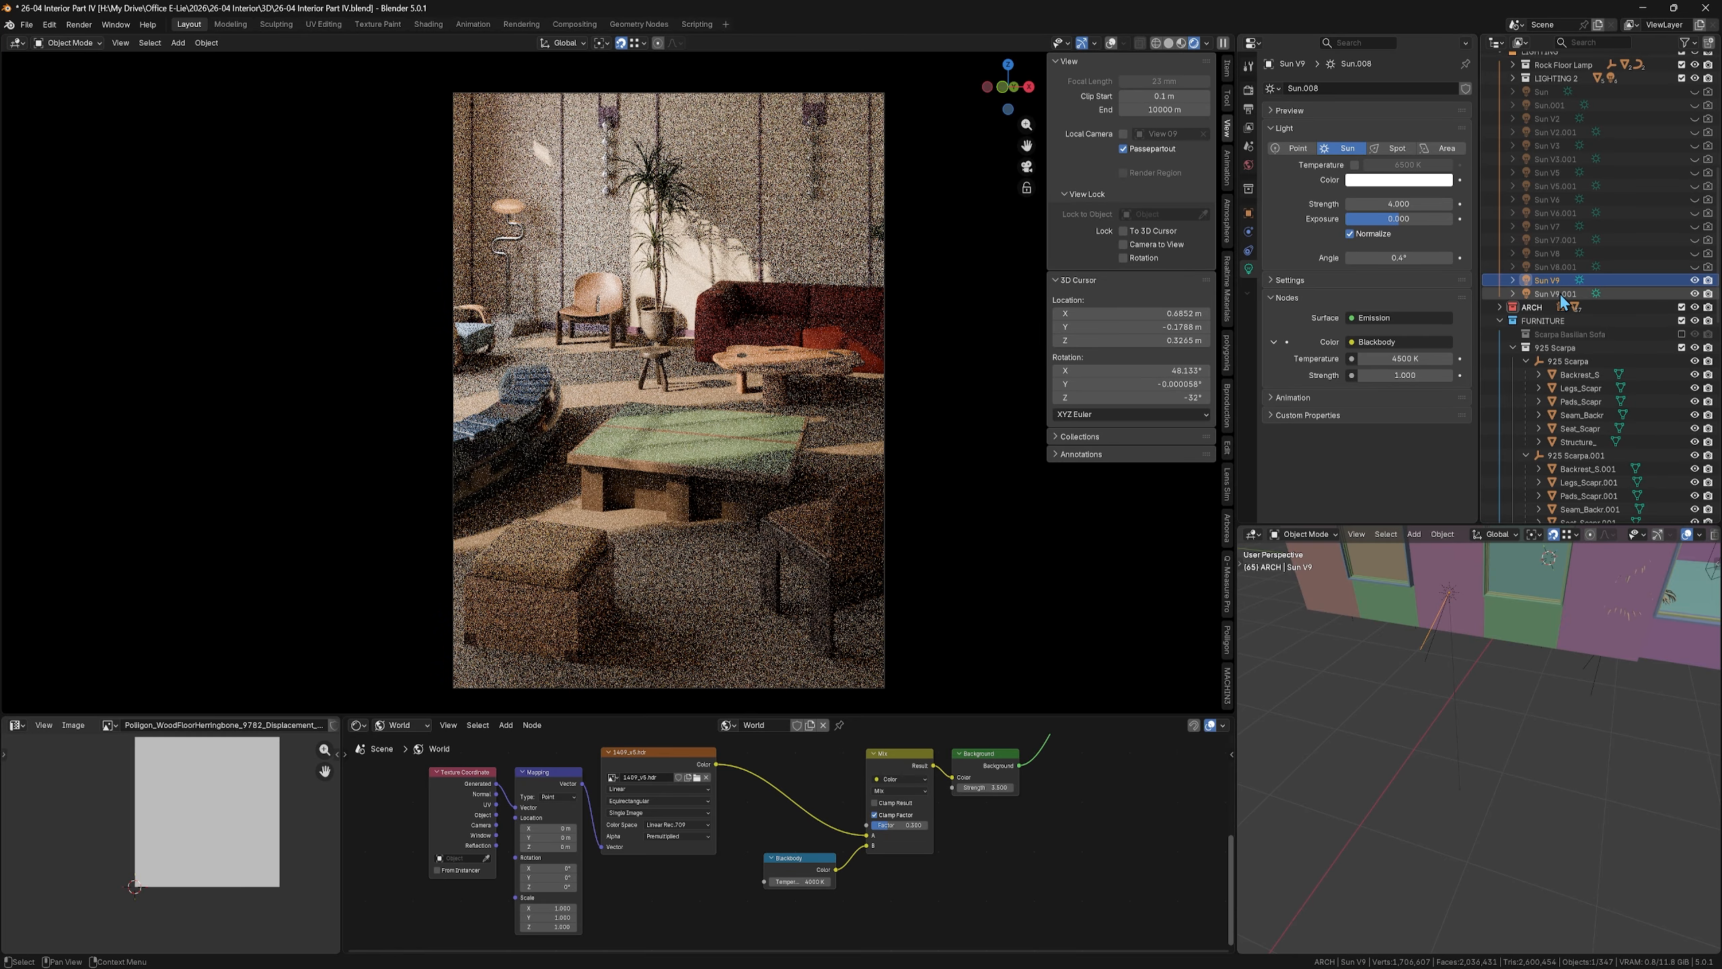
# Step: Set the angle of the copied sun light, Sun V9.001, to 1.2°
pyautogui.click(1558, 294)
pyautogui.click(1416, 257)
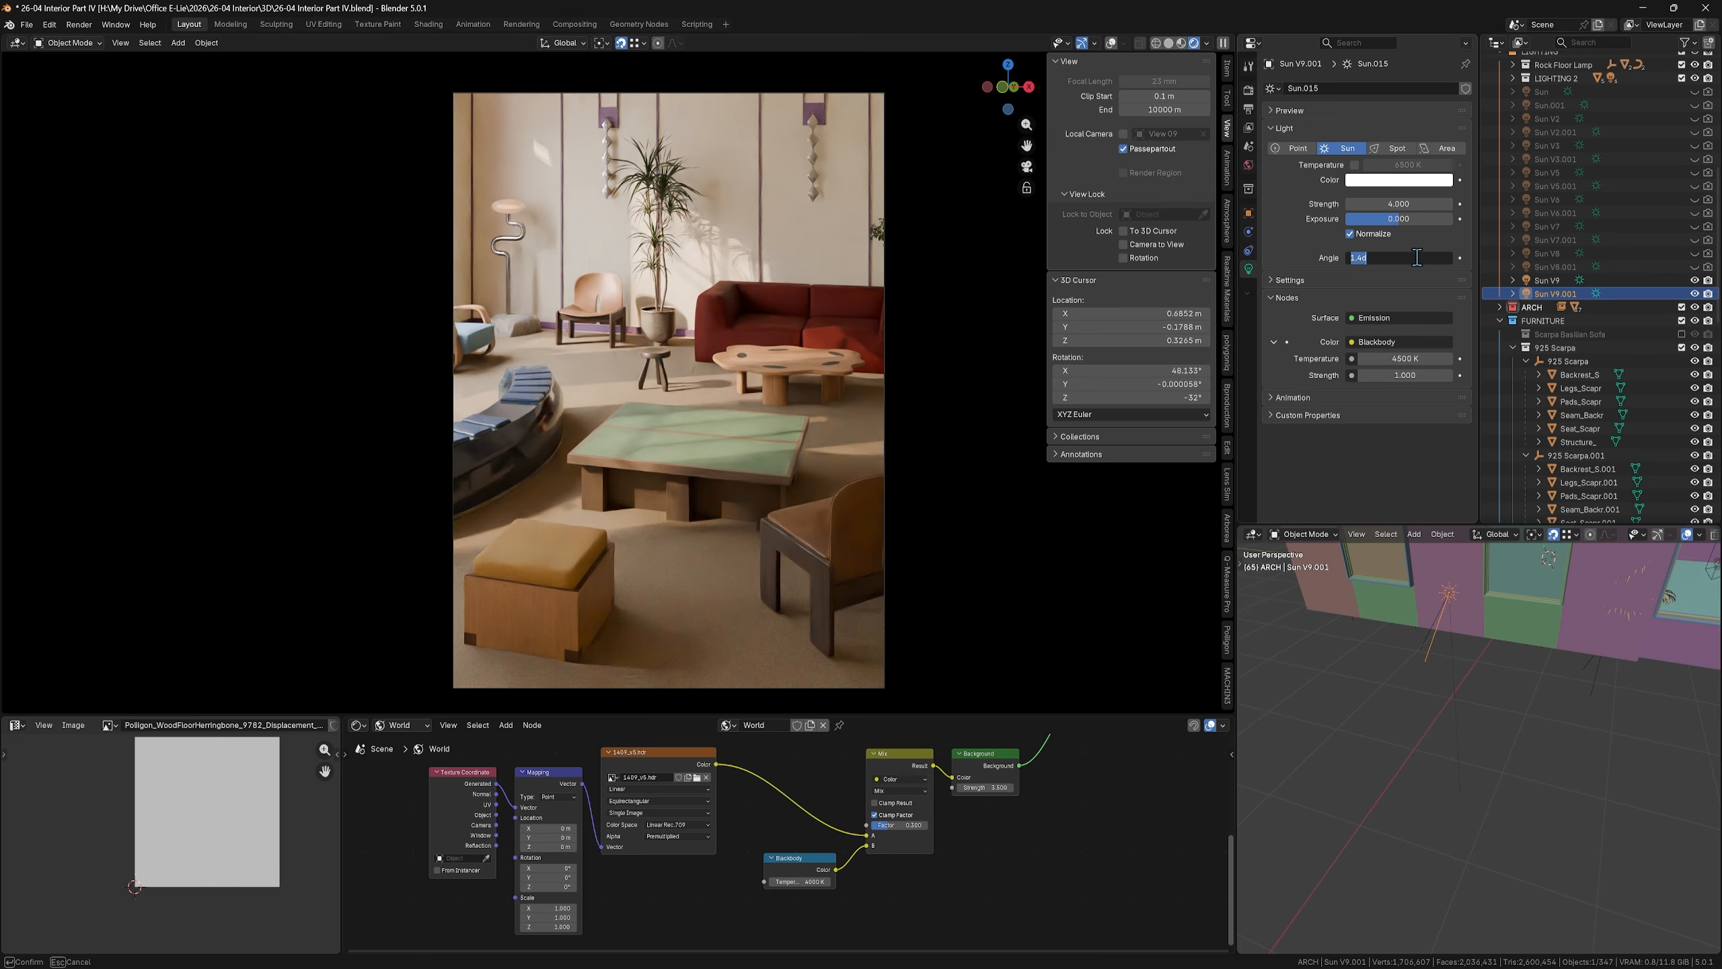
pyautogui.write('1.2')
pyautogui.press('Return')
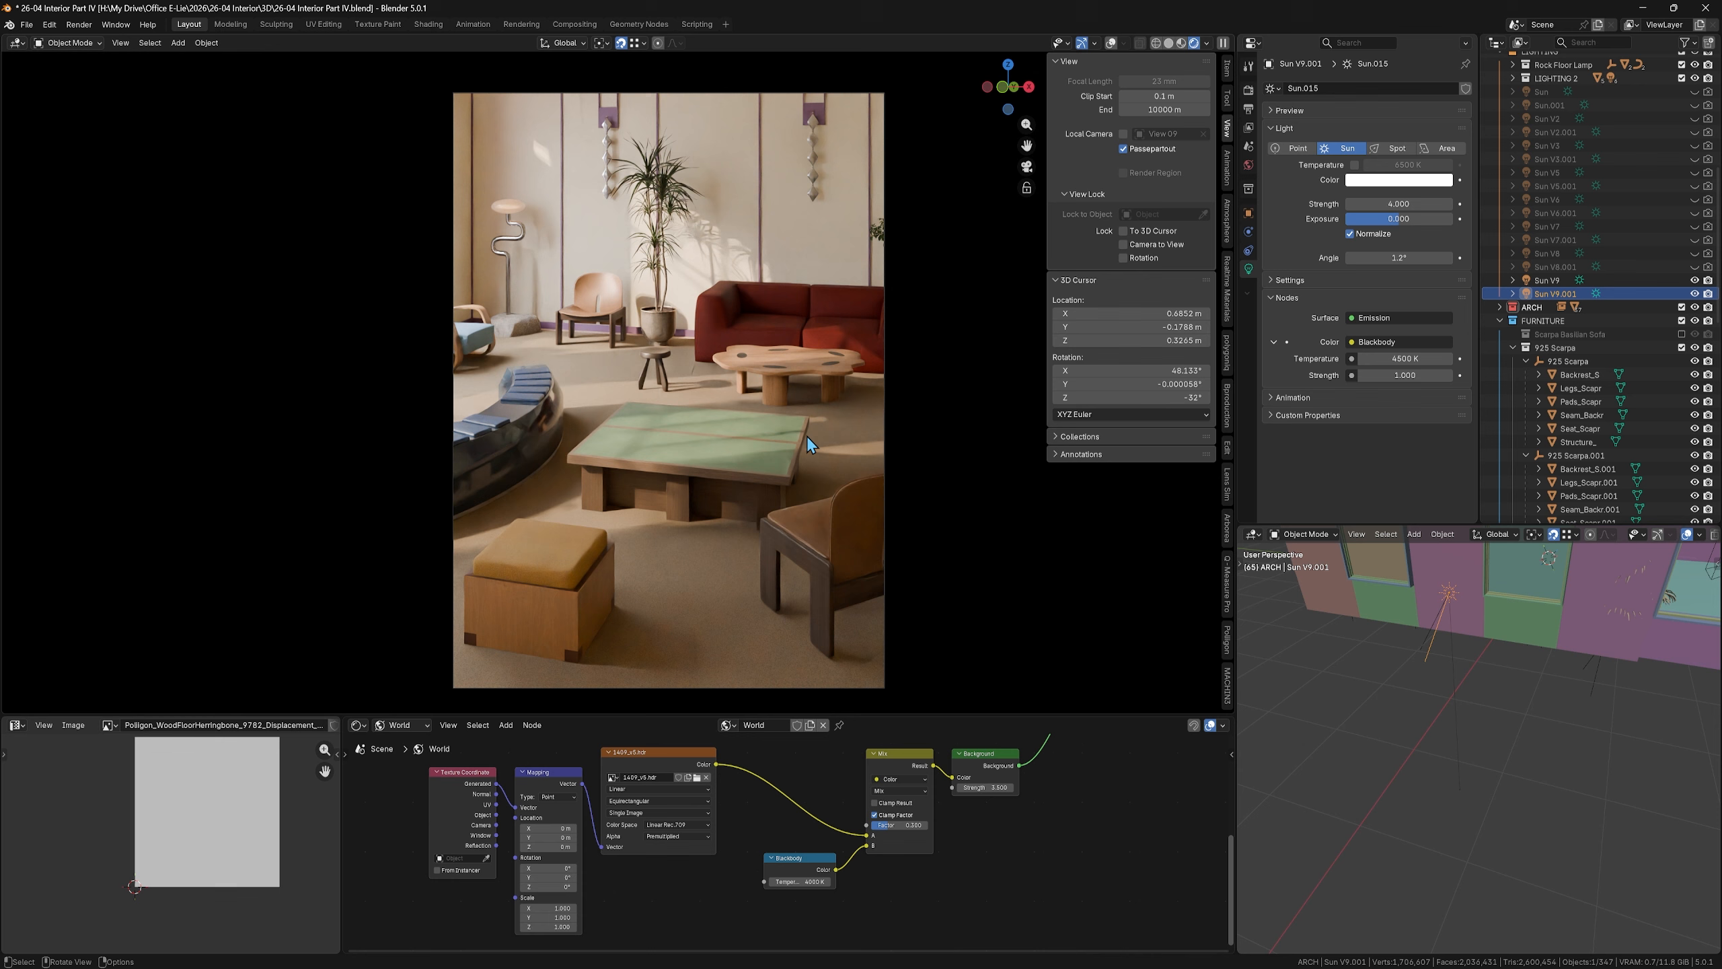
# Step: Set the viewport compositor preview to Always, switching it to Disabled once in between to compare the image
pyautogui.click(1207, 43)
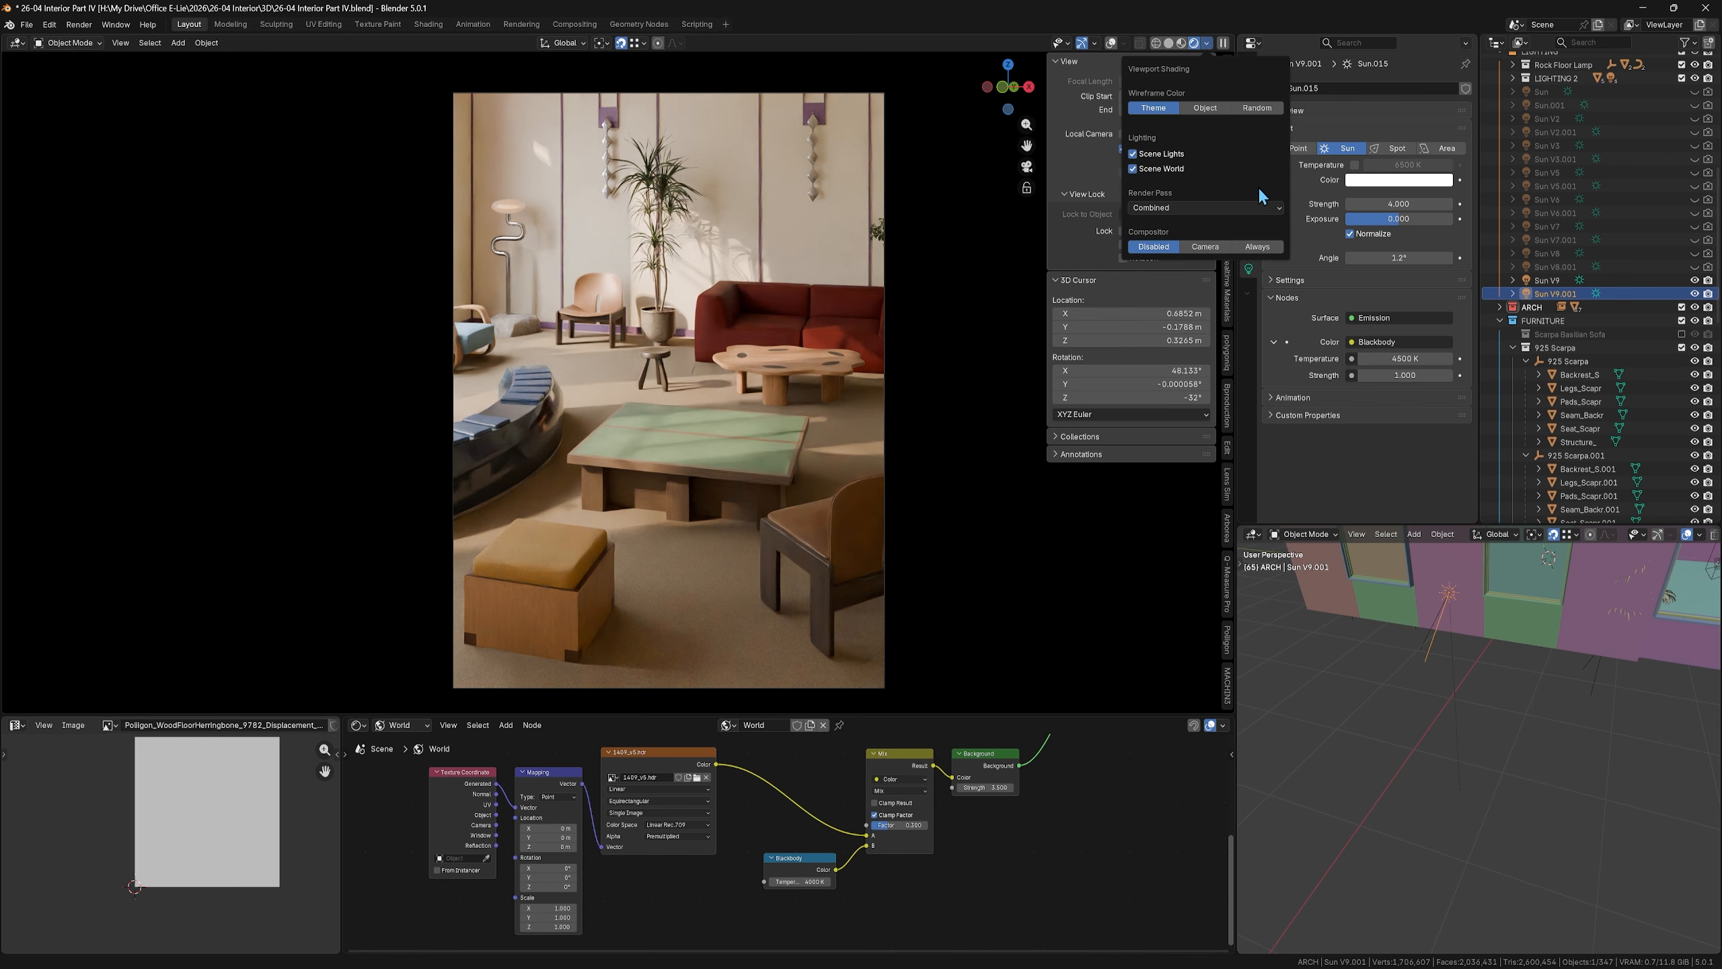
pyautogui.click(1258, 247)
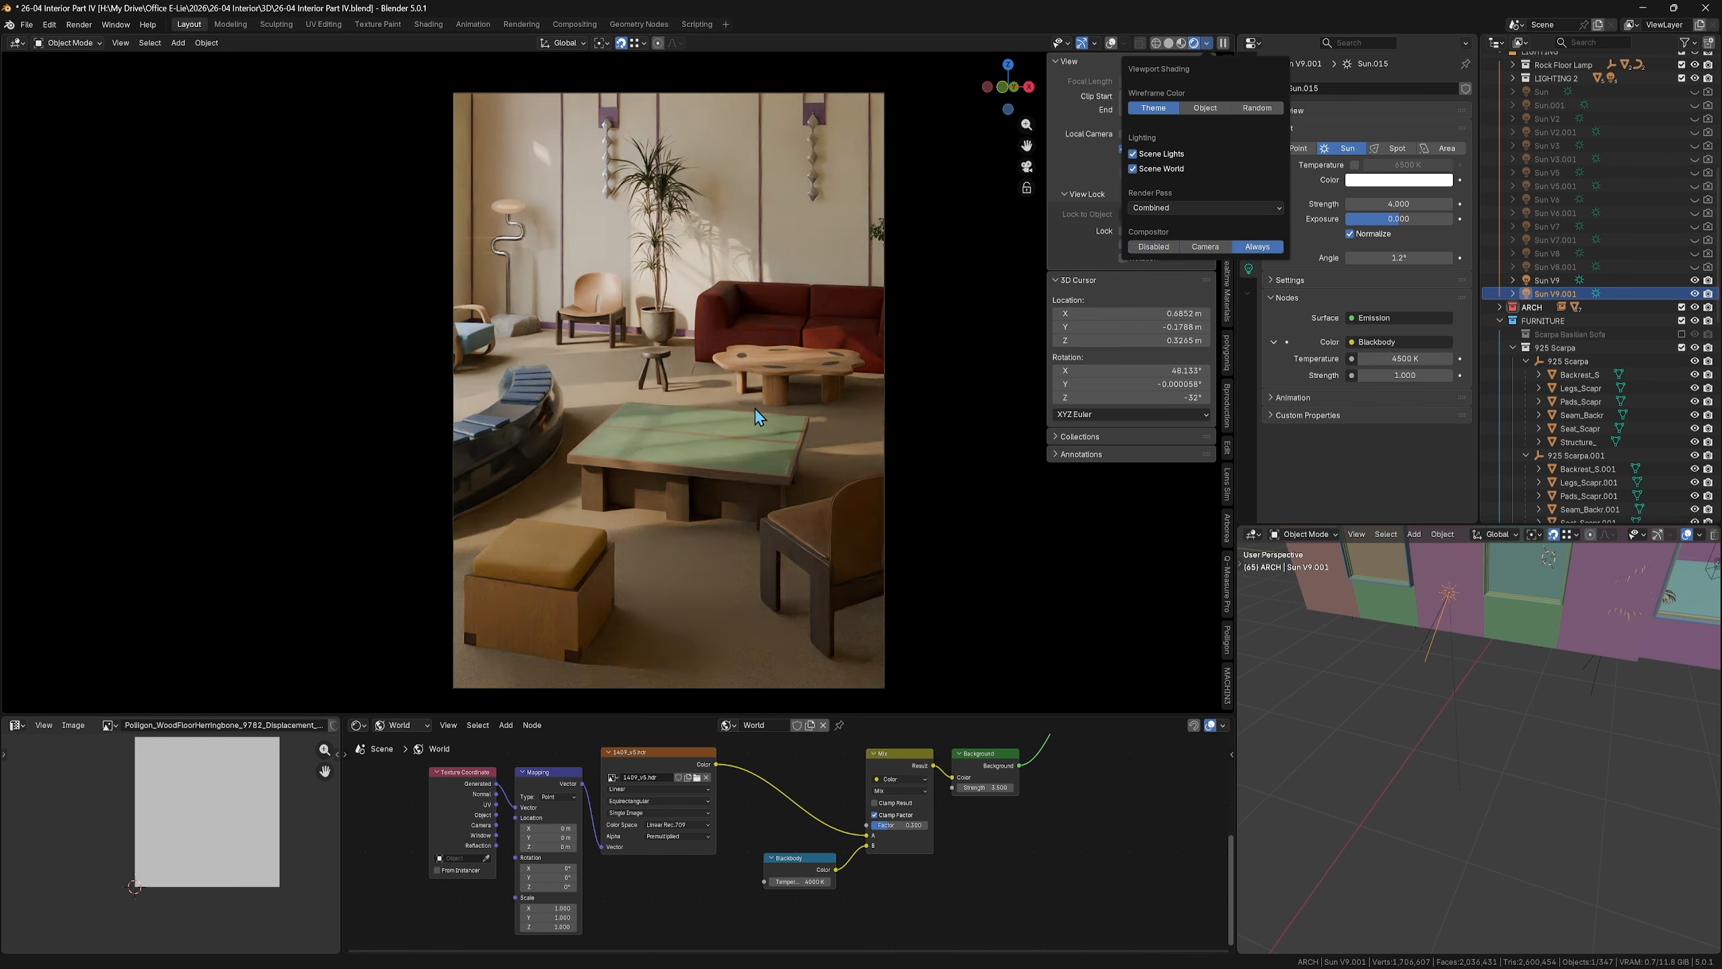
pyautogui.click(1155, 248)
pyautogui.click(1259, 248)
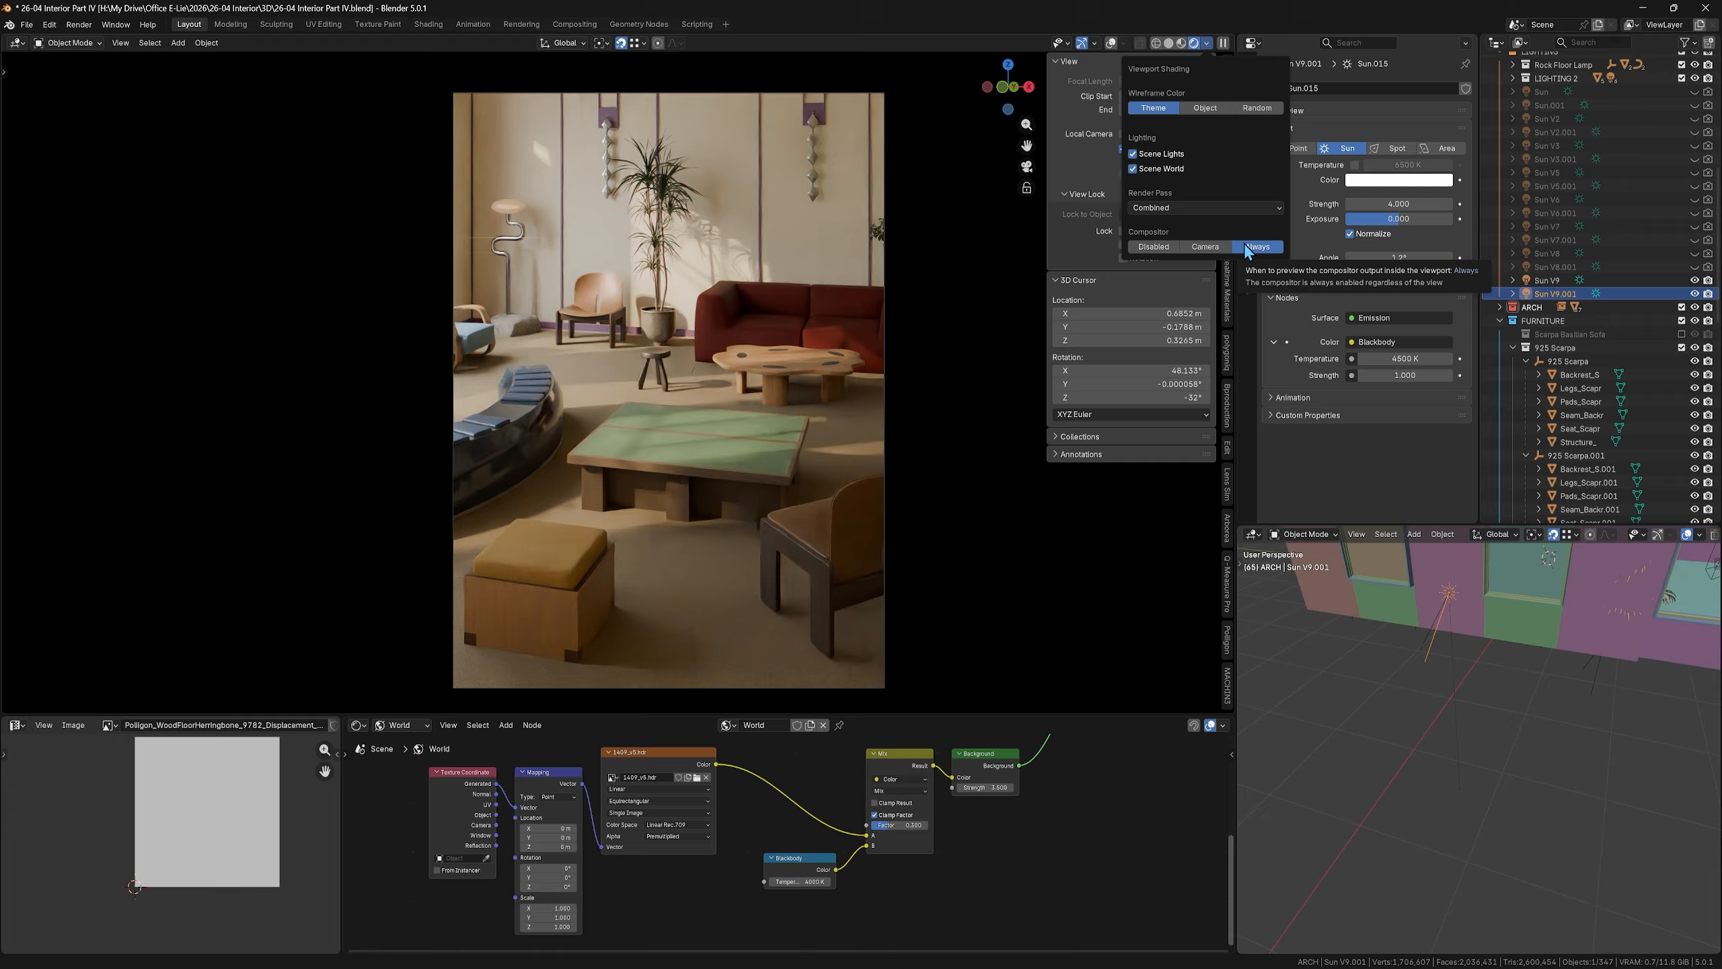